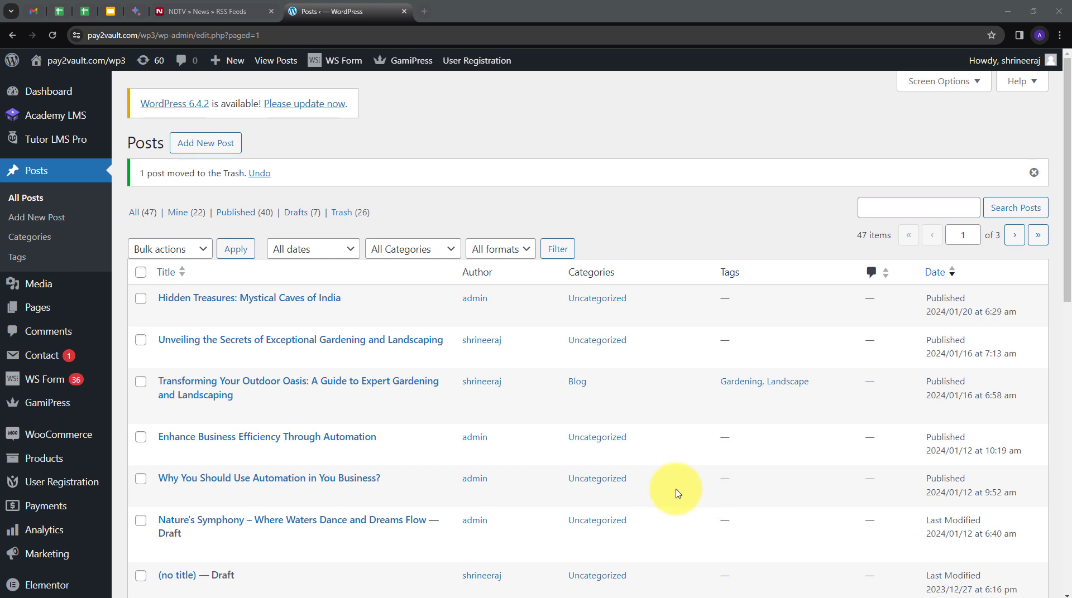
left_click(229, 10)
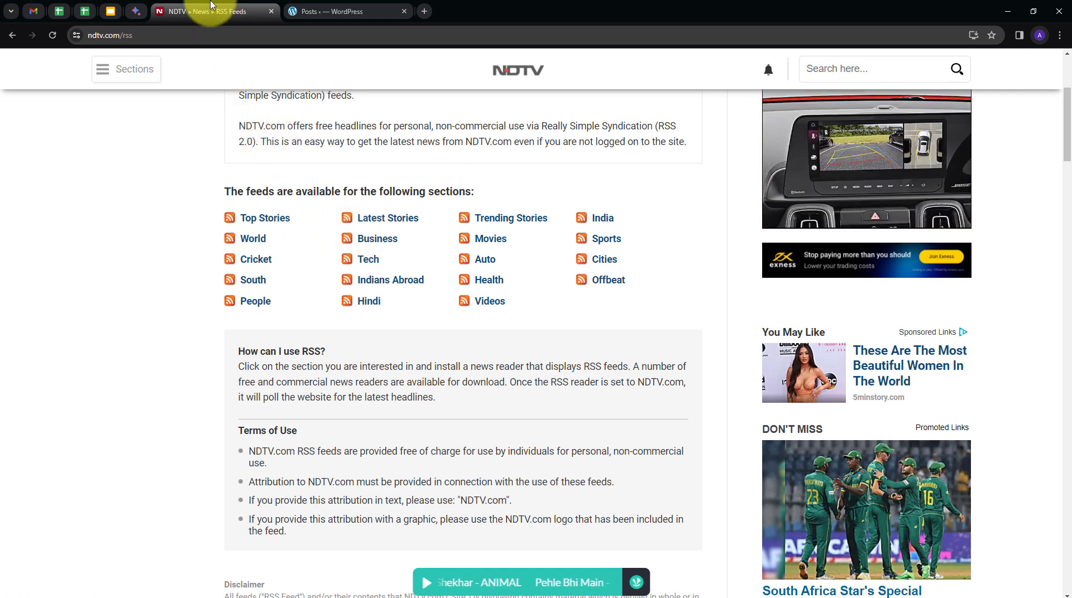
left_click(340, 11)
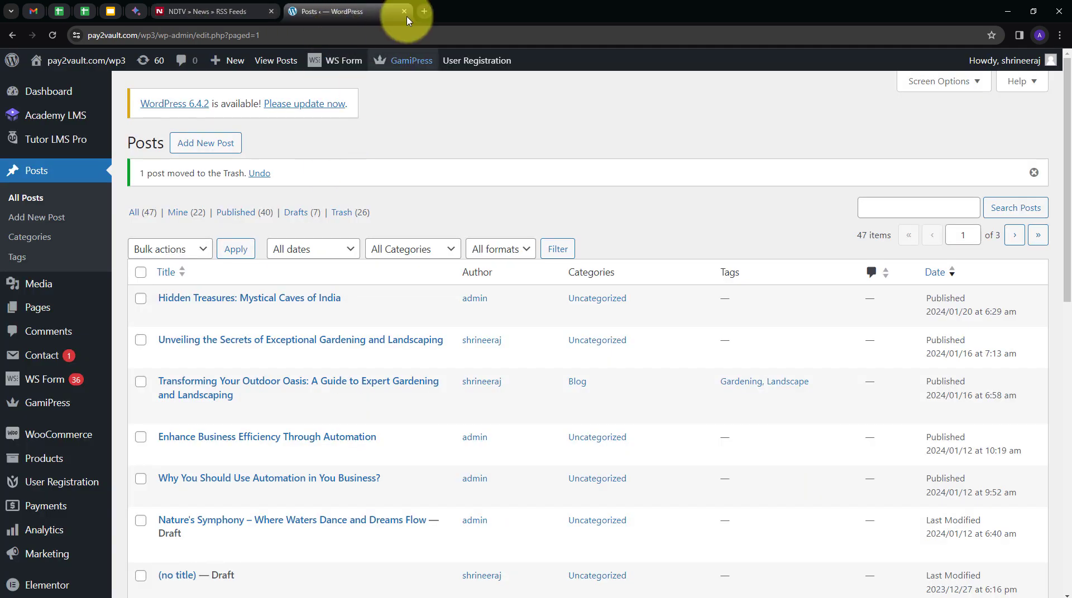
Open pabbly.com in a new browser tab, go through Sign In and access Pabbly Connect
left_click(424, 11)
type("pabbly.com")
key("Return")
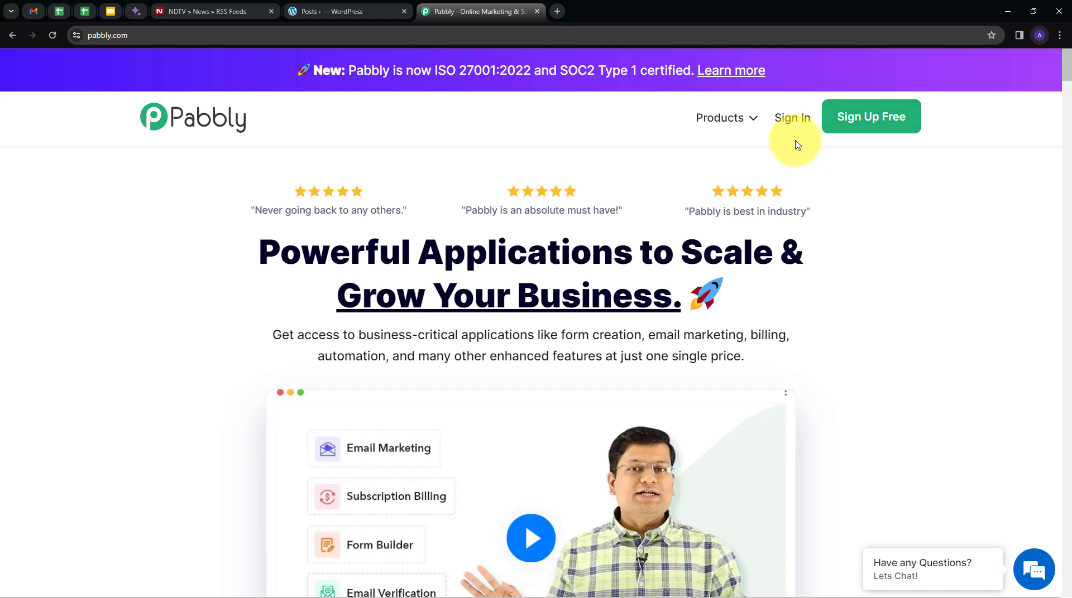
left_click(792, 118)
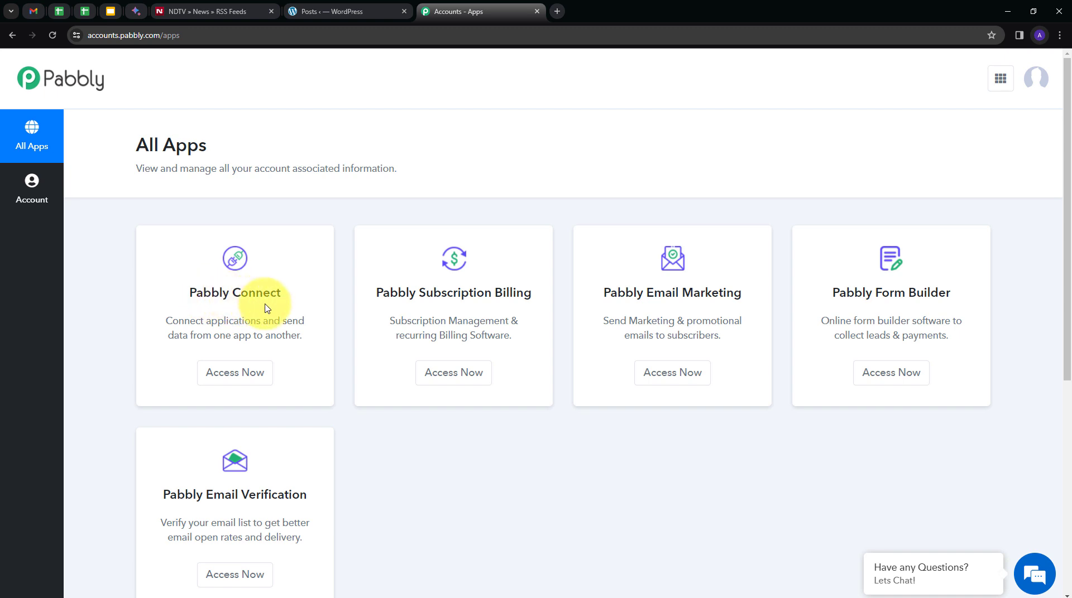
left_click(226, 374)
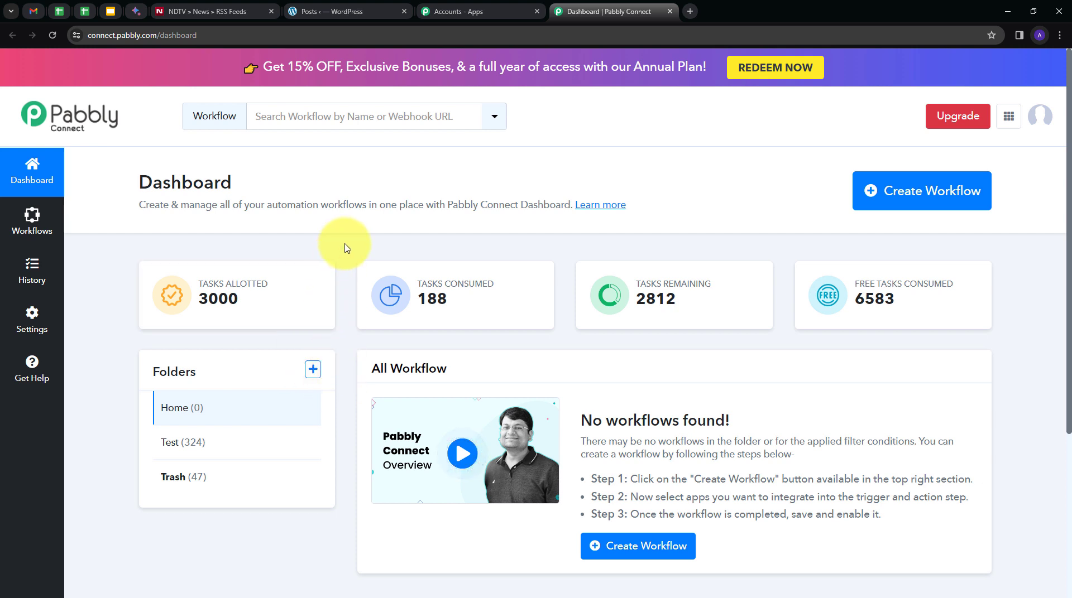
Create a workflow named "Post RSS Feed to WordPress" in the Home folder
left_click(901, 196)
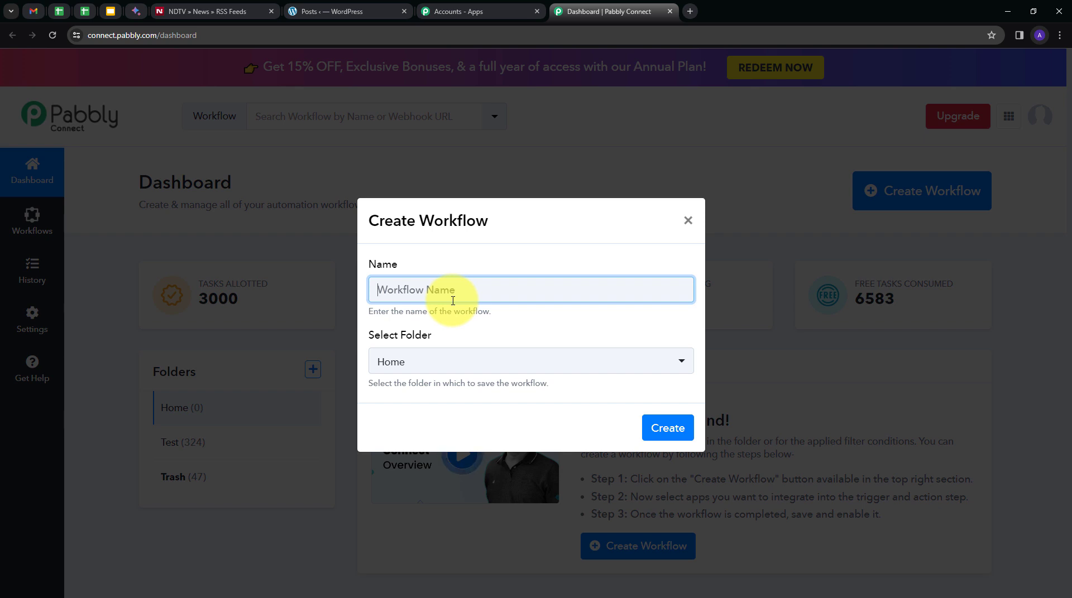
type("Post RSS Feed to WordPress")
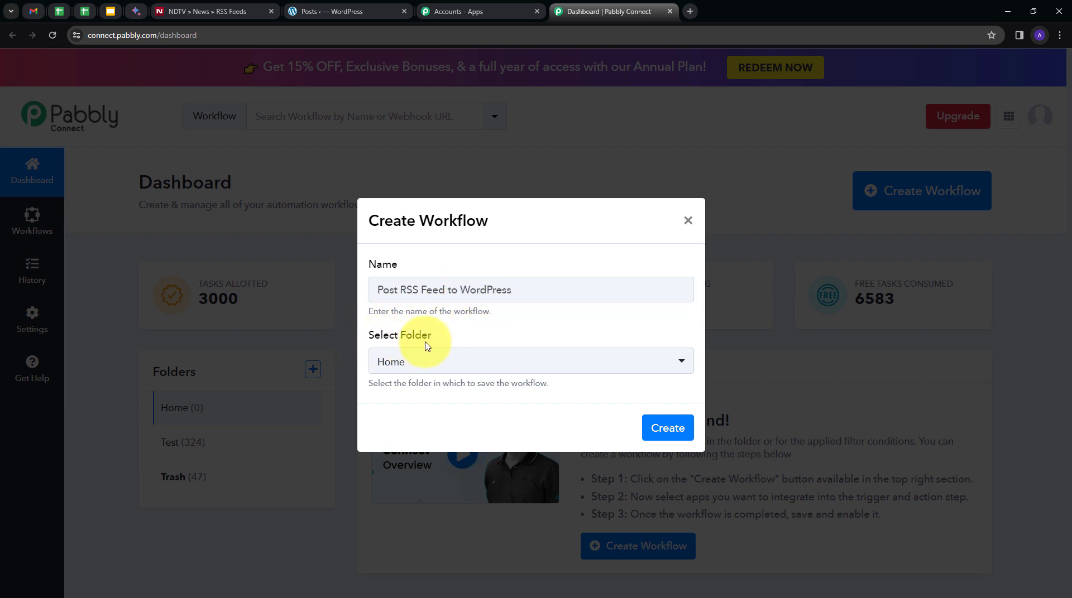
left_click(446, 363)
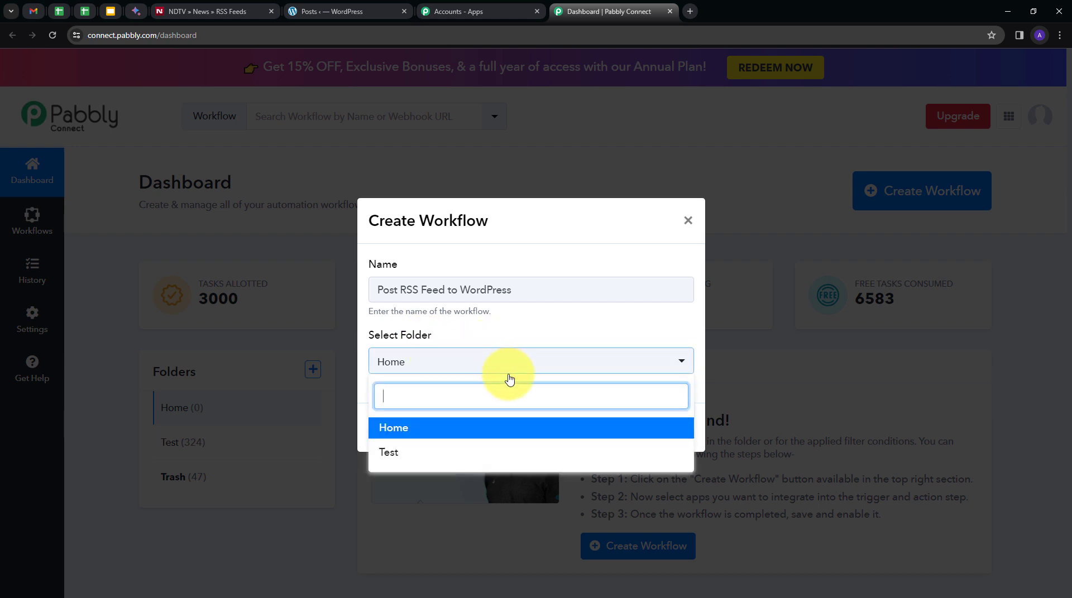
left_click(407, 430)
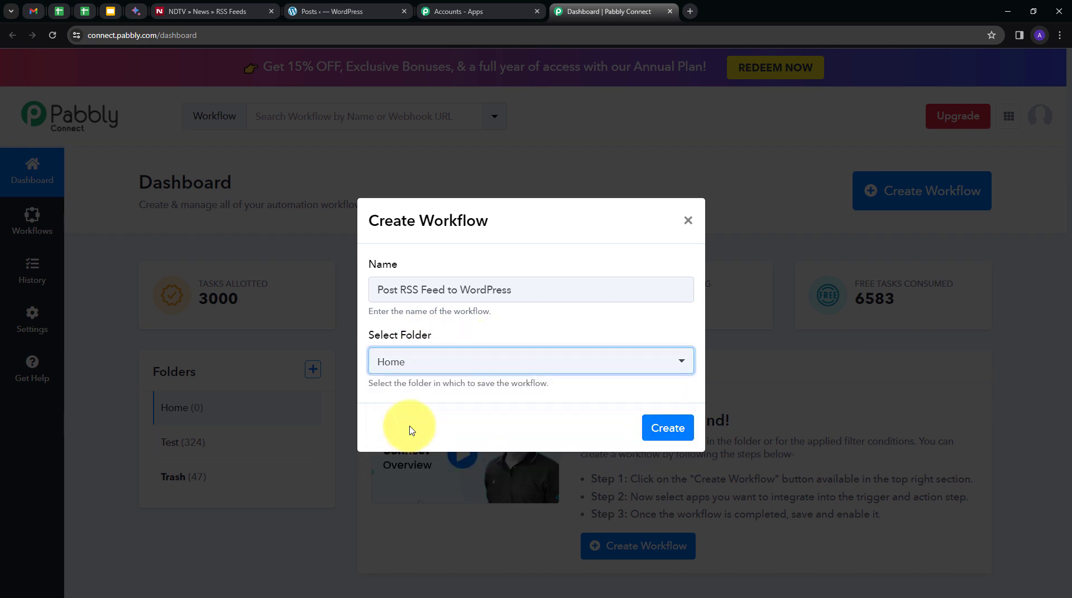
left_click(660, 428)
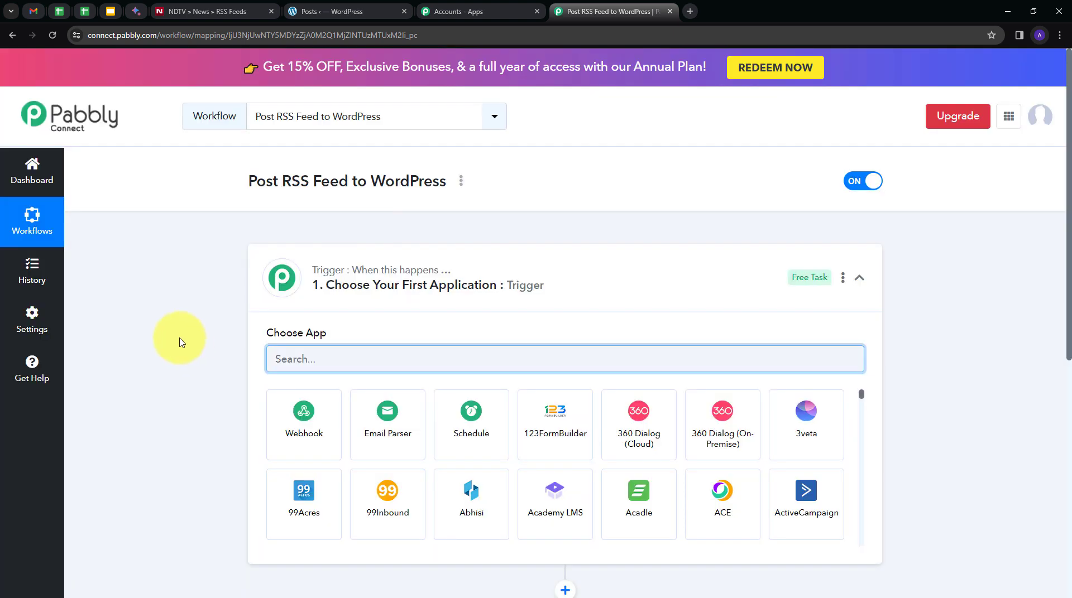
Set RSS by Pabbly as the trigger app with the New Item in Feed event and connect it
scroll(179, 342, "down", 3)
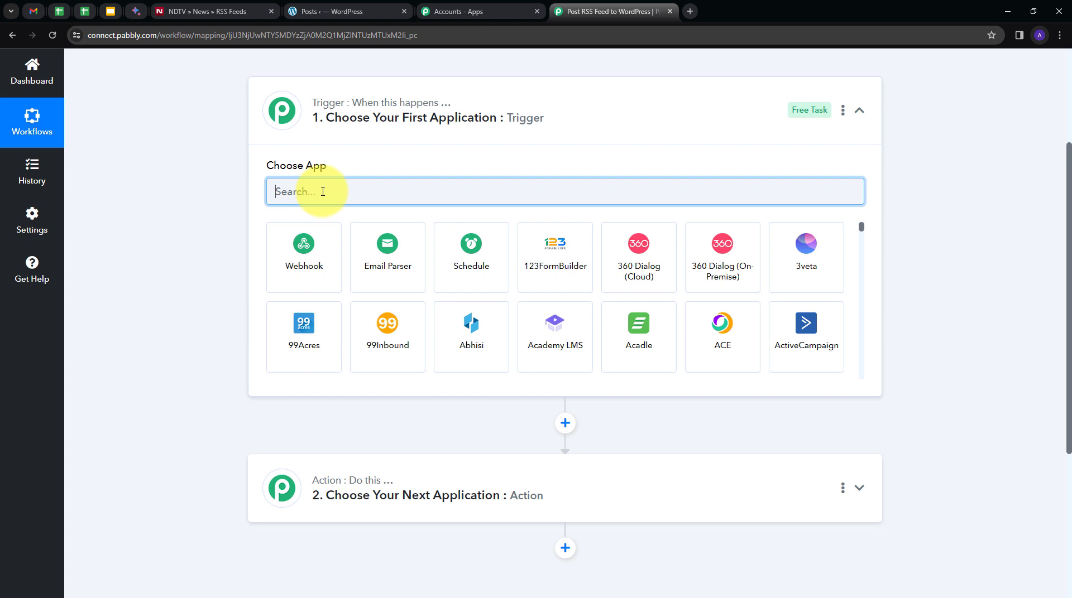
type("rss")
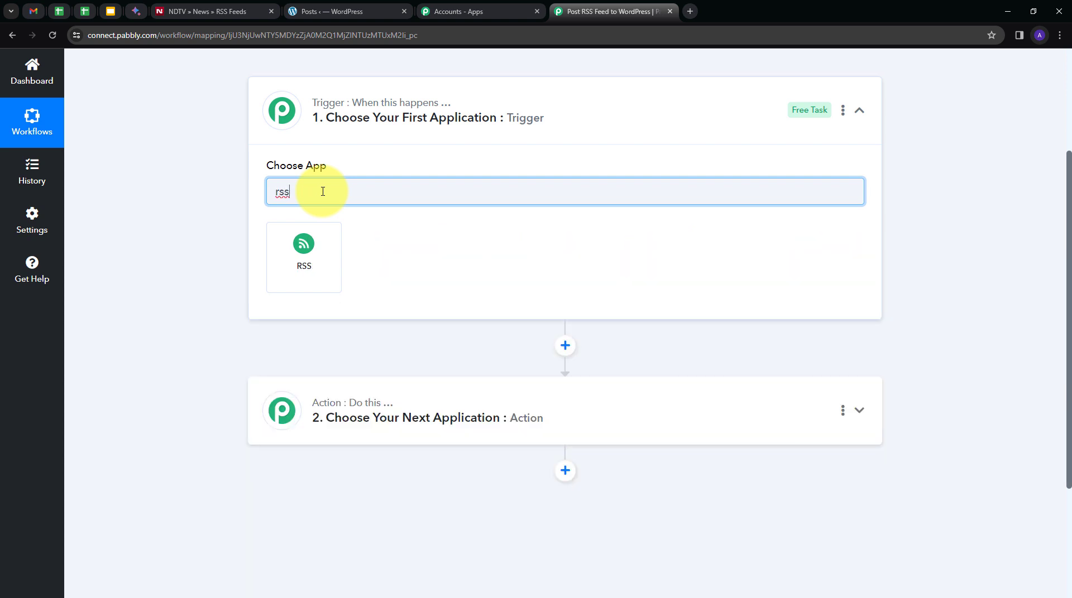
left_click(303, 241)
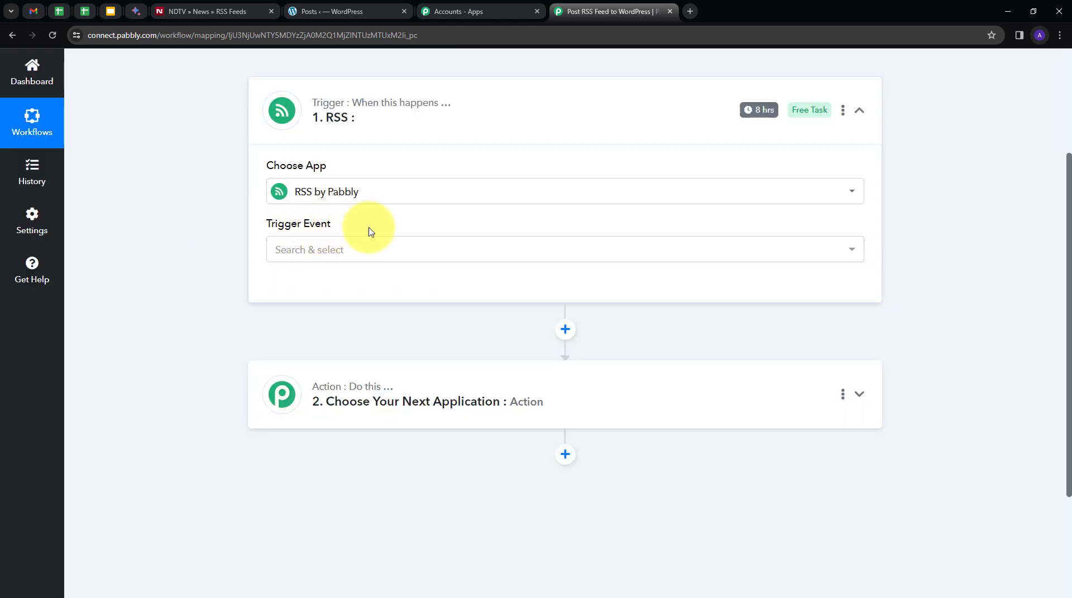
left_click(417, 254)
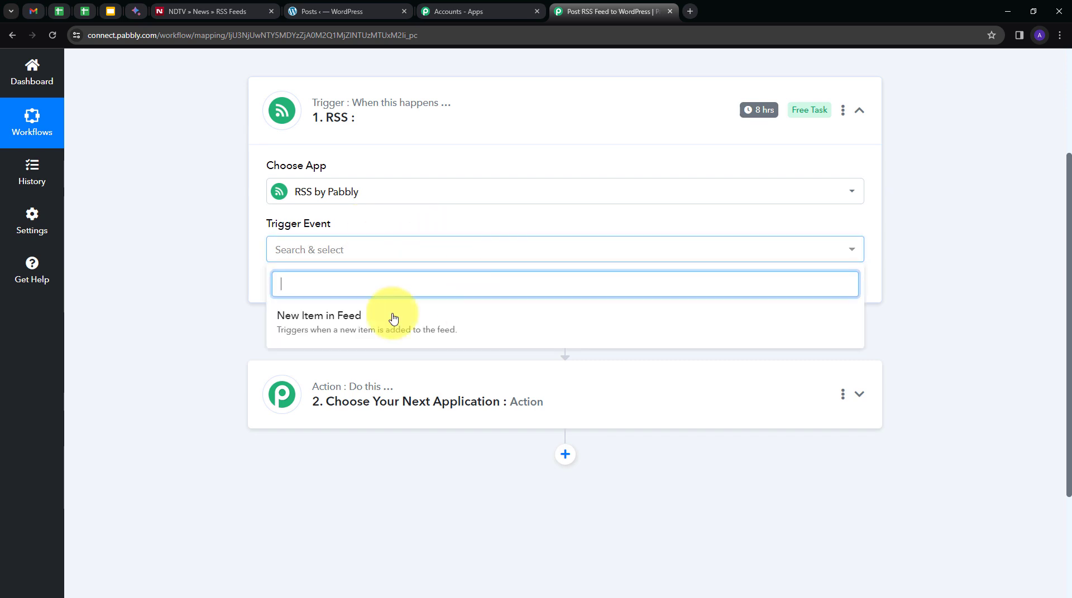
left_click(349, 324)
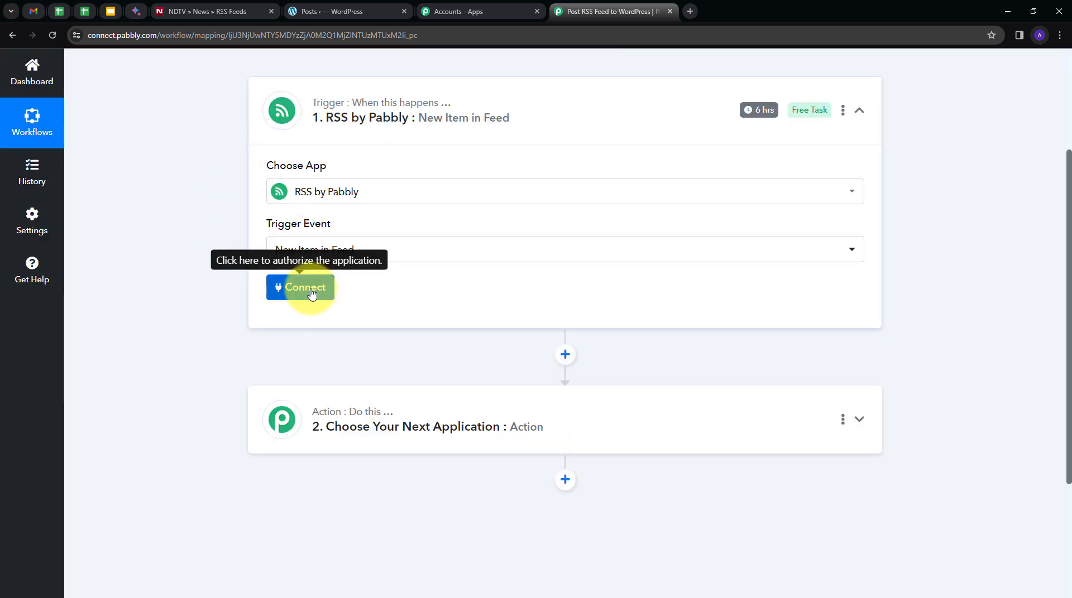
left_click(311, 291)
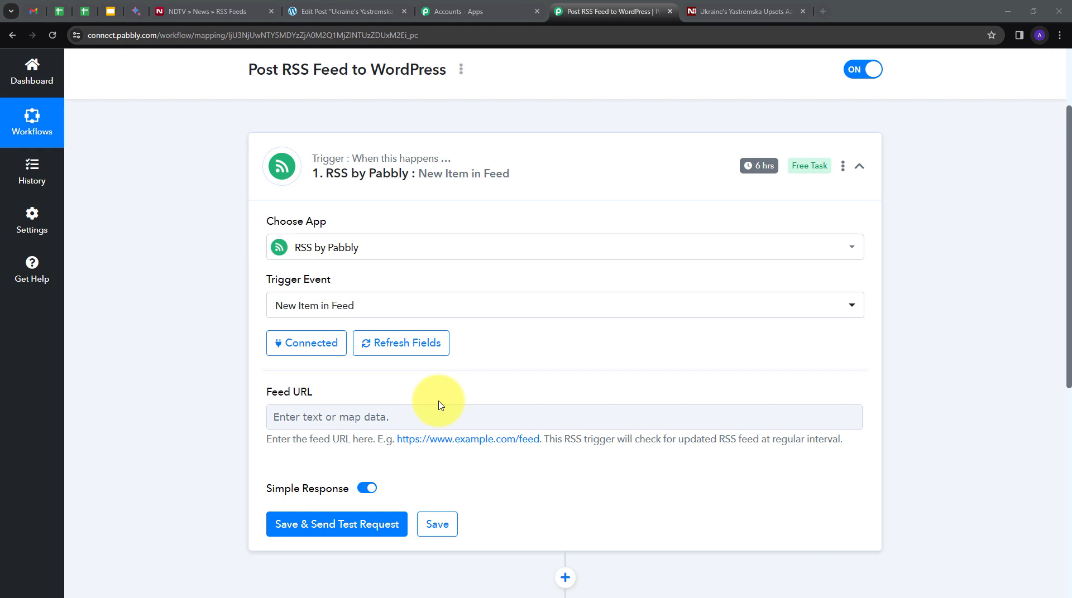
Copy the Sports feed link from NDTV's RSS page into the trigger's Feed URL, then save and send a test request
left_click(202, 12)
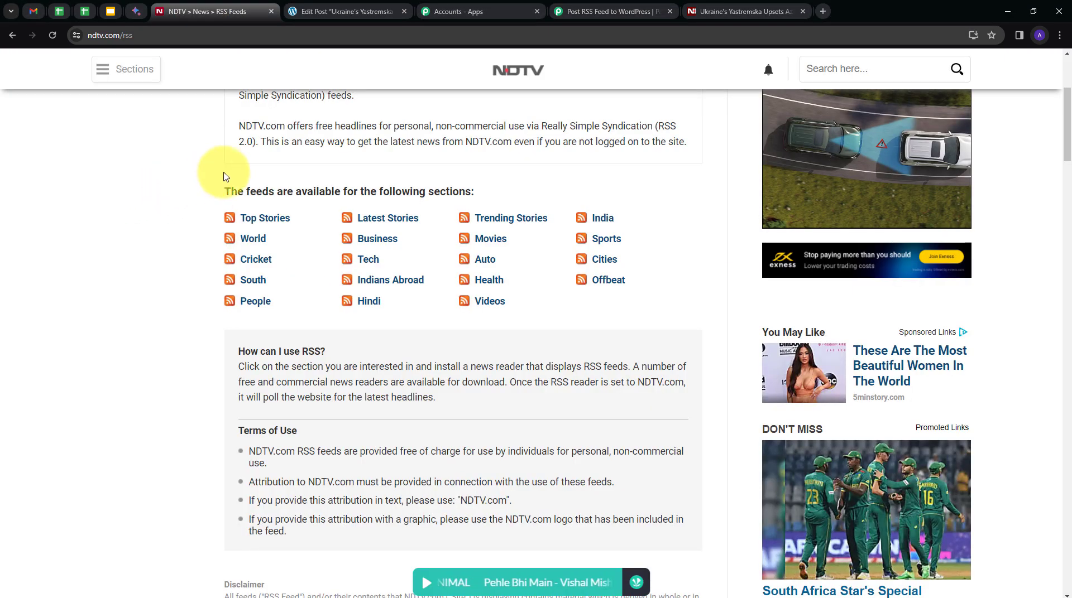
right_click(605, 243)
left_click(642, 324)
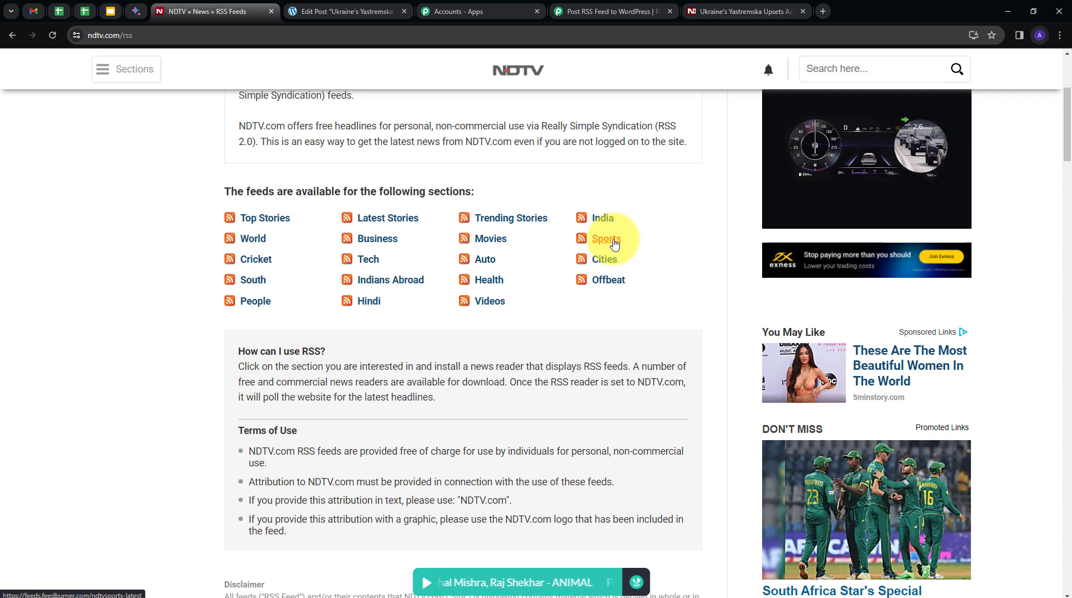
left_click(605, 11)
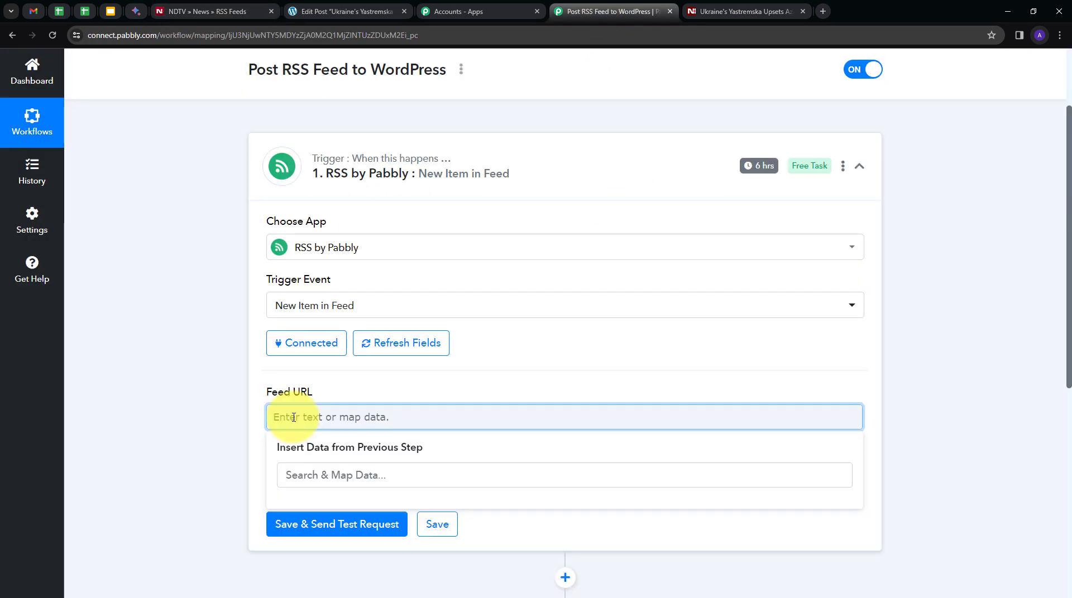
type("https://feeds.feedburner.com/ndtvsports-latest")
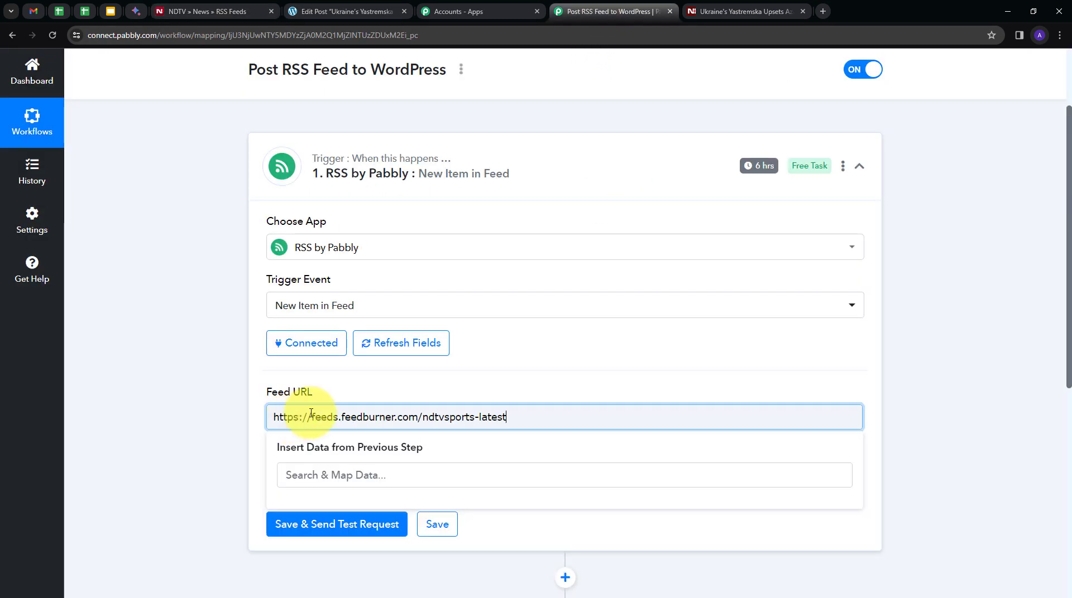
left_click(381, 364)
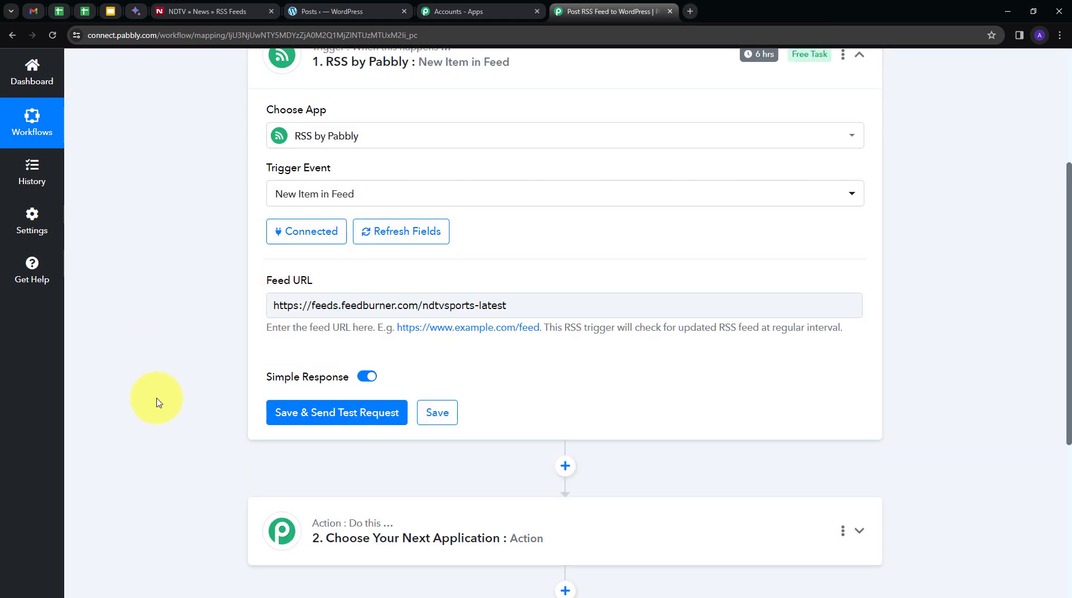
left_click(310, 418)
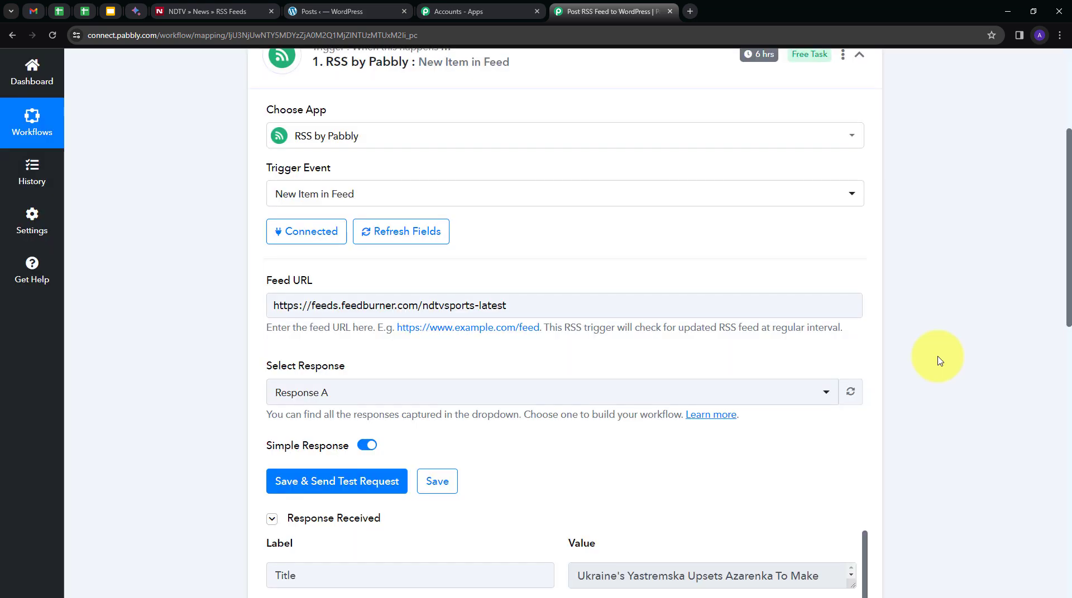
Examine the trigger's check interval and the received feed response, enlarging the Title and Description values to read them in full
scroll(939, 360, "down", 5)
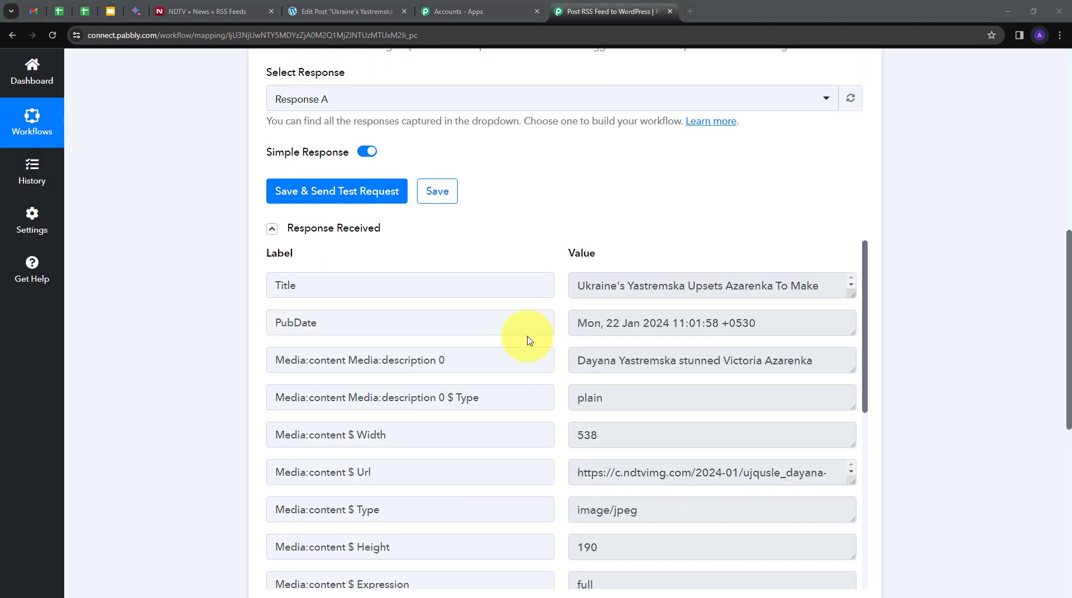
scroll(529, 341, "up", 10)
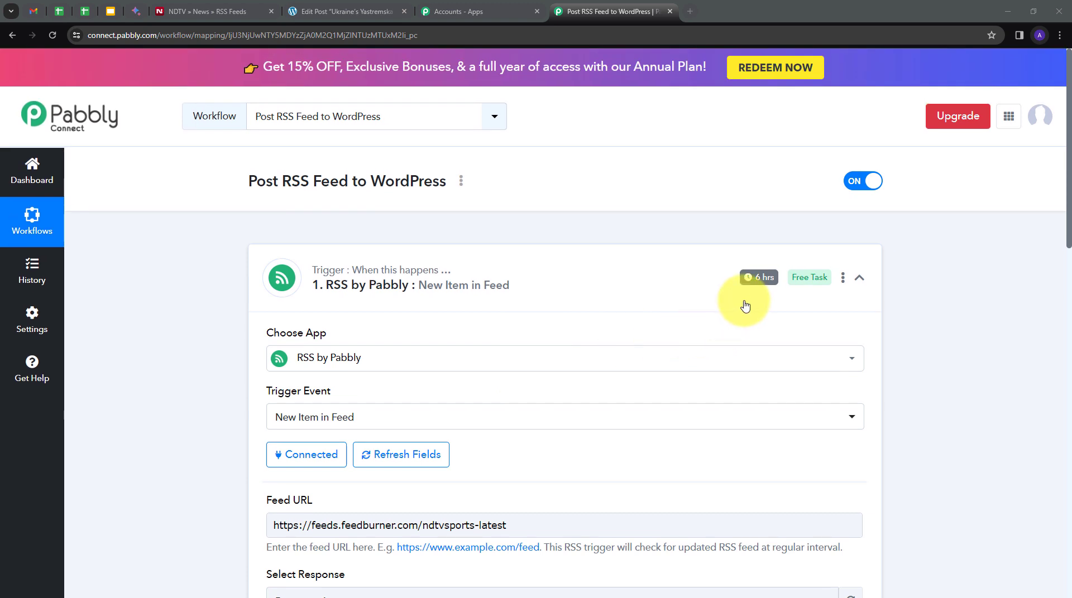
mouse_move(747, 287)
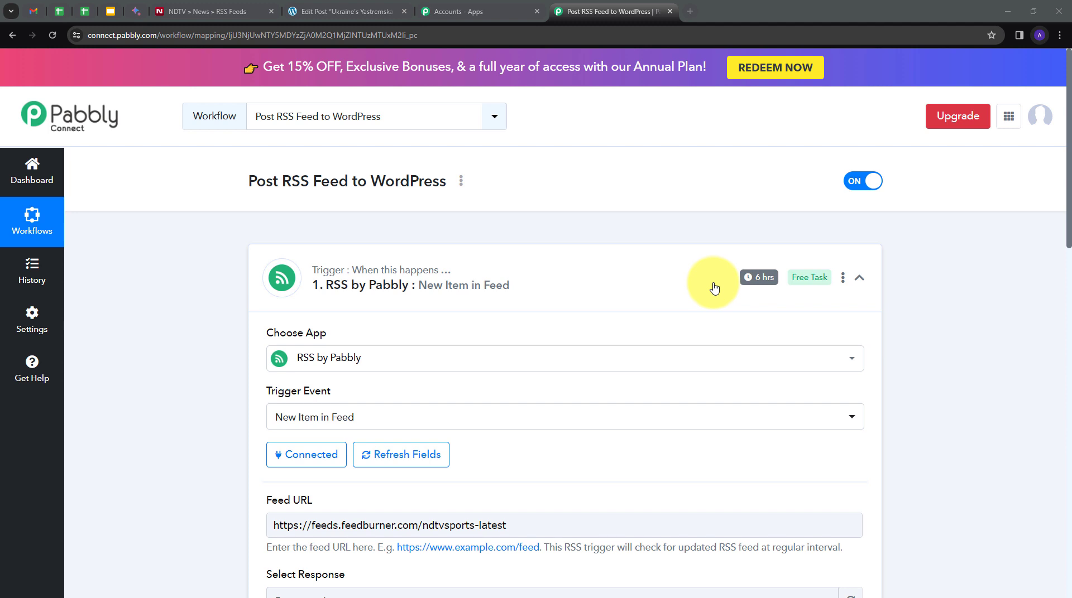
scroll(714, 288, "down", 10)
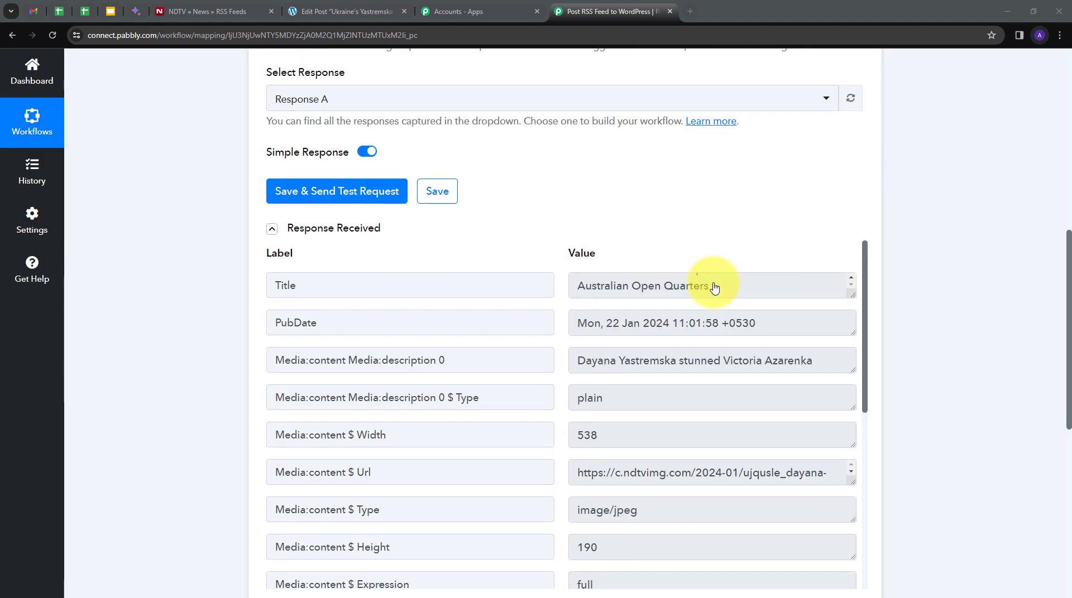
left_click(714, 288)
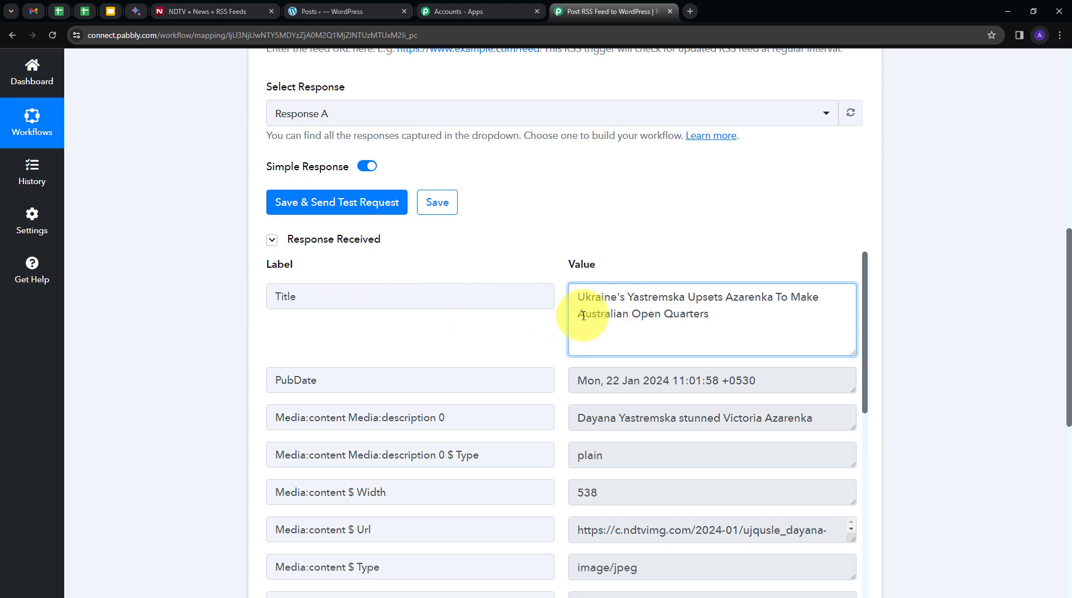
left_click_drag(573, 297, 756, 330)
scroll(652, 221, "down", 1)
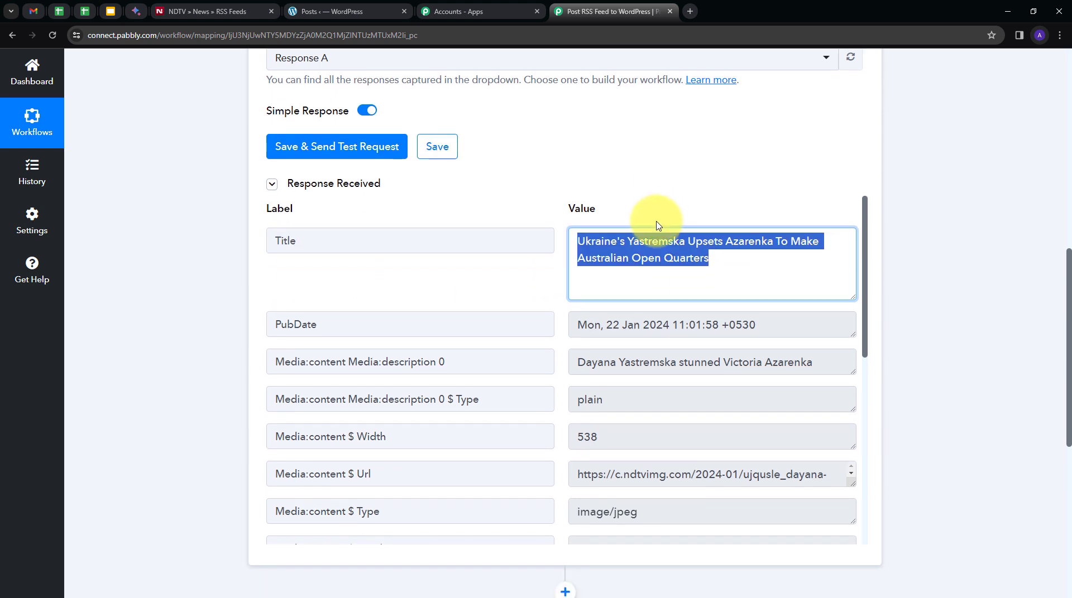
scroll(619, 405, "down", 4)
left_click_drag(852, 410, 854, 470)
scroll(627, 412, "down", 4)
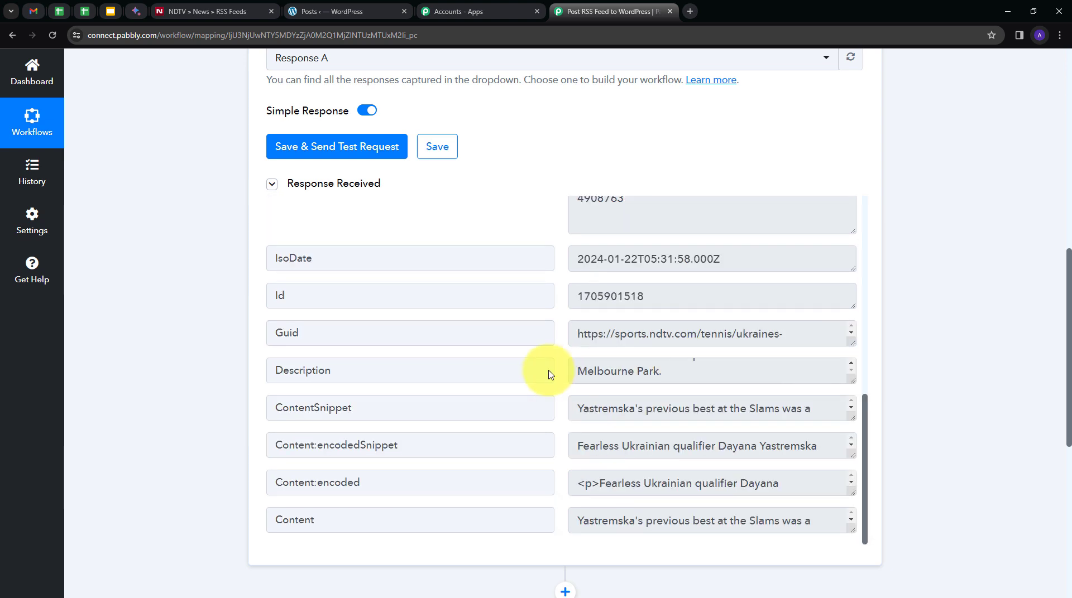
left_click_drag(850, 381, 847, 472)
triple_click(783, 445)
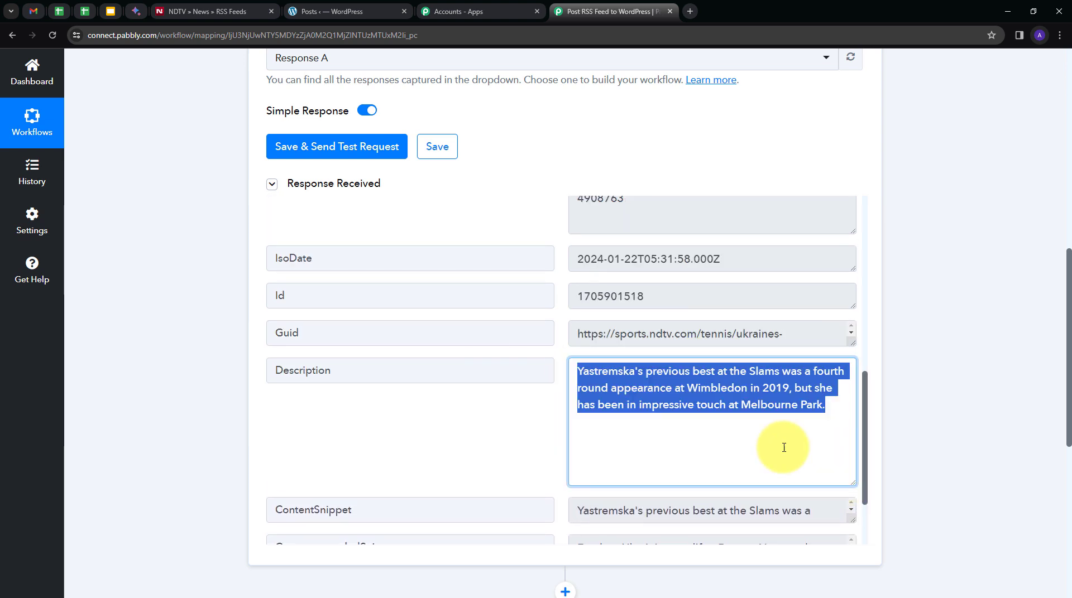
scroll(548, 297, "up", 8)
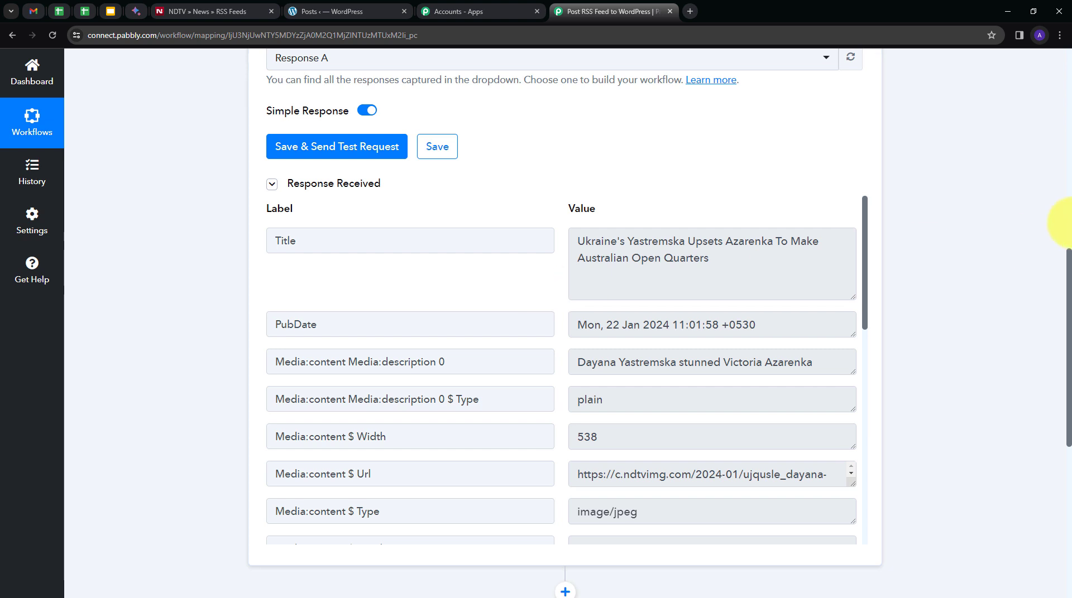
Expand the workflow's action step, search the apps for "word" and choose WordPress as the action app
scroll(957, 257, "down", 1)
scroll(957, 256, "down", 3)
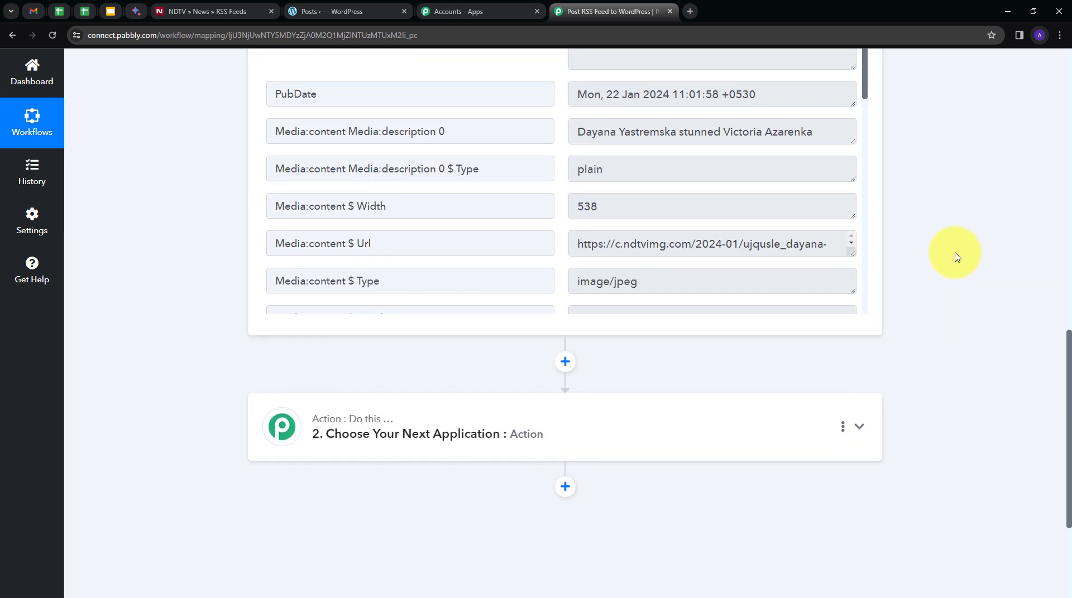
left_click(649, 372)
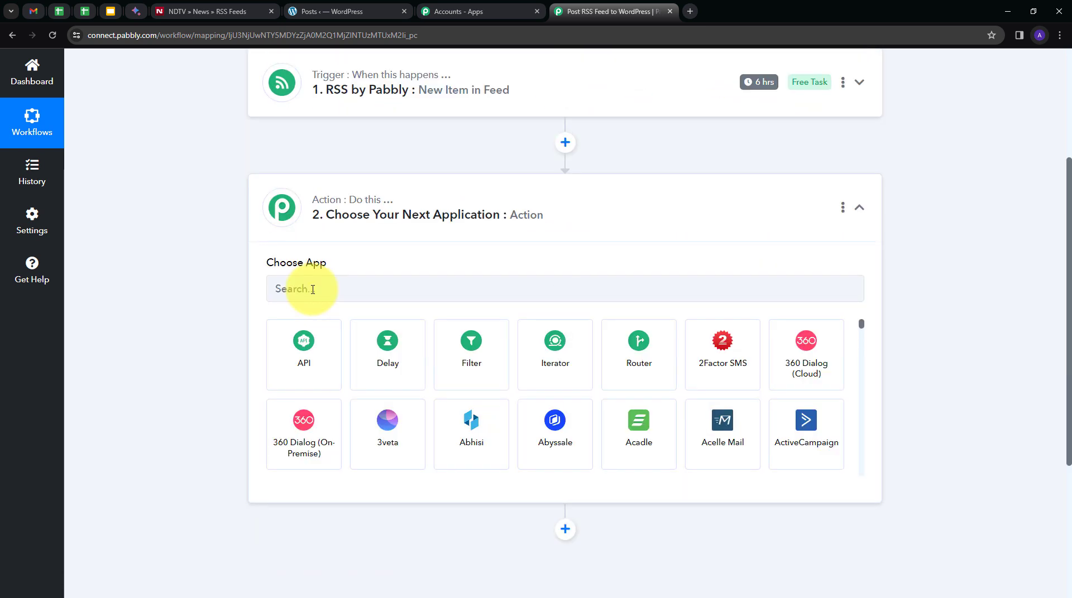
left_click(313, 290)
type("word")
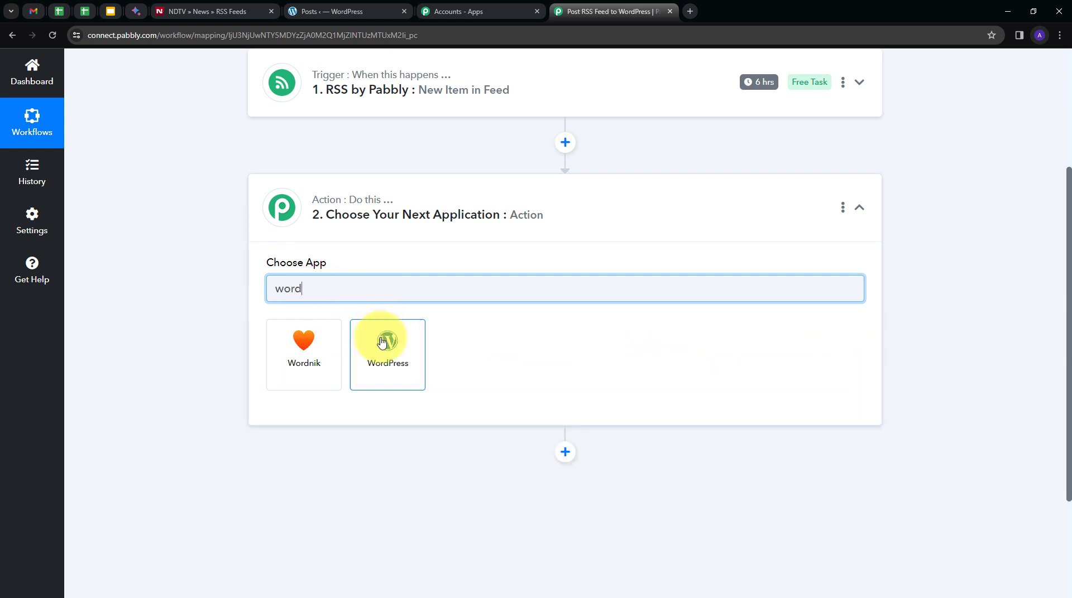
left_click(382, 342)
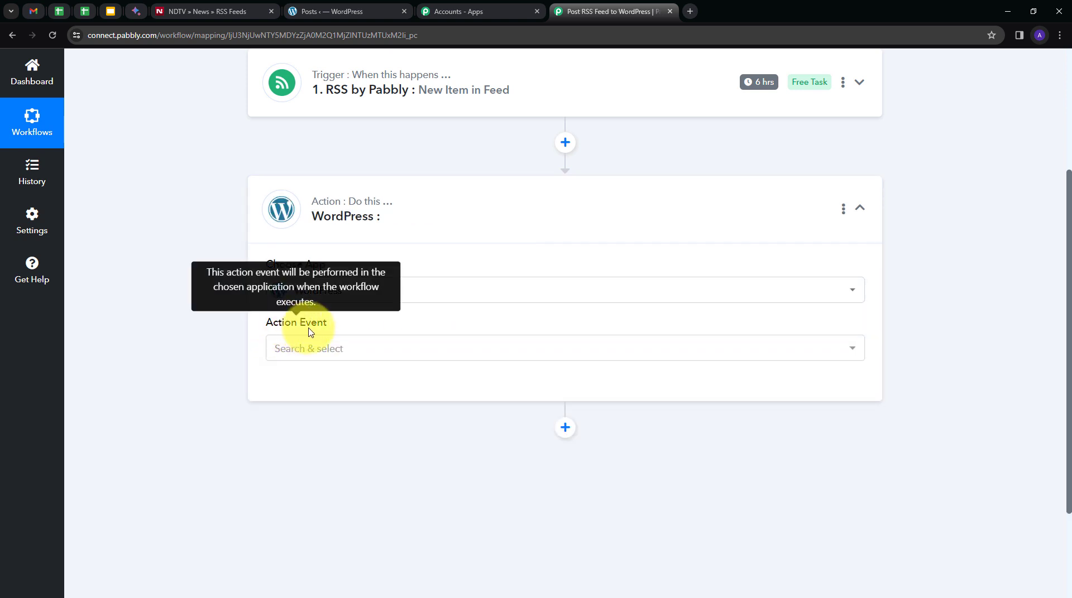
Set the WordPress action event to Create a Post and open its account connection setup
left_click(383, 347)
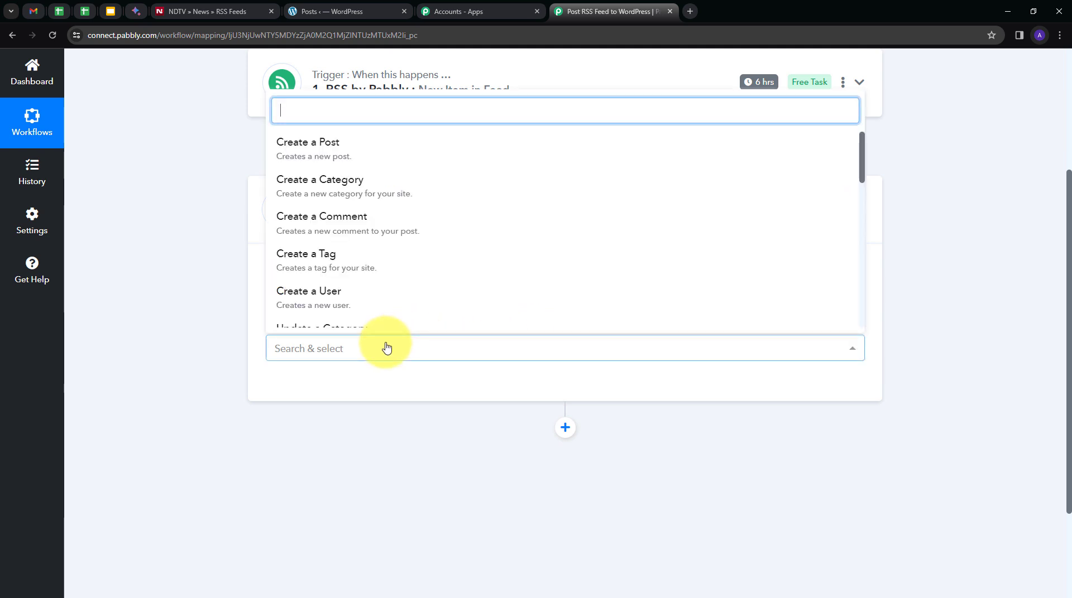
left_click(335, 147)
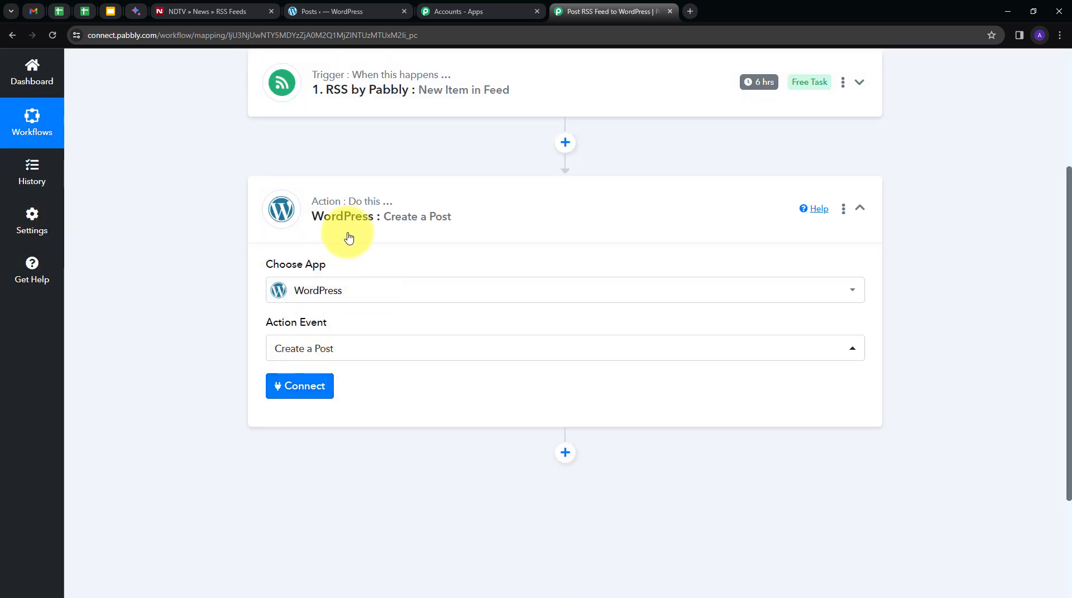
left_click(291, 393)
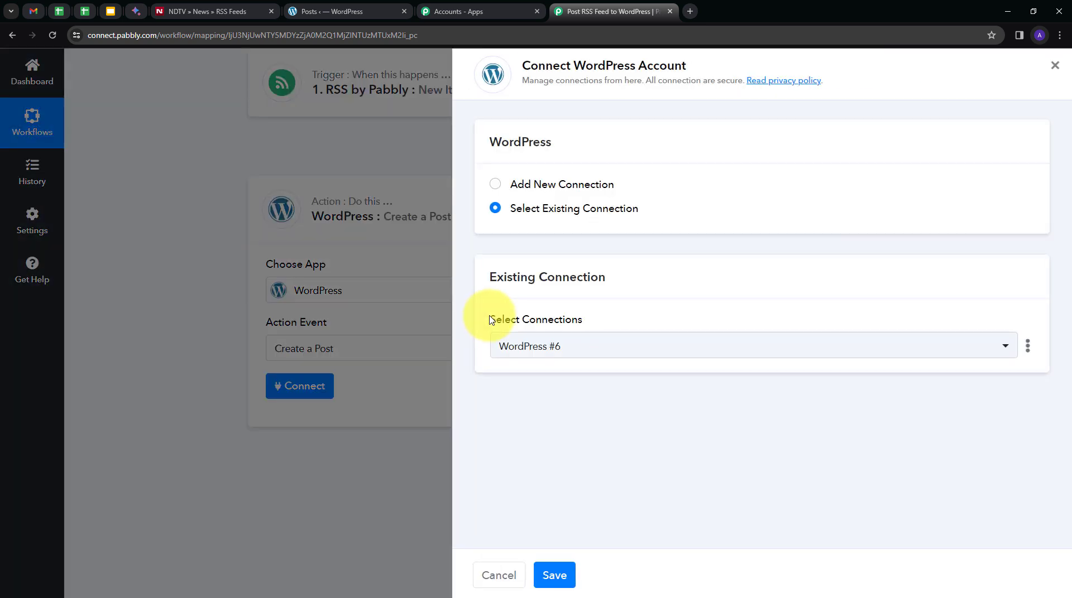
Choose to add a new WordPress connection and enter the WordPress username and password
left_click(513, 185)
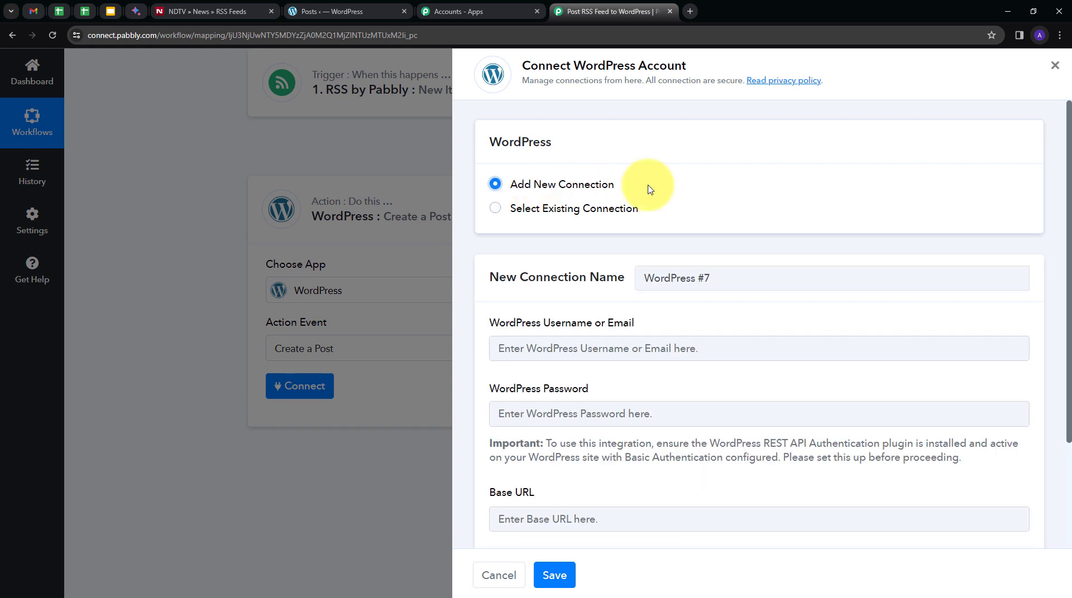
scroll(600, 194, "down", 2)
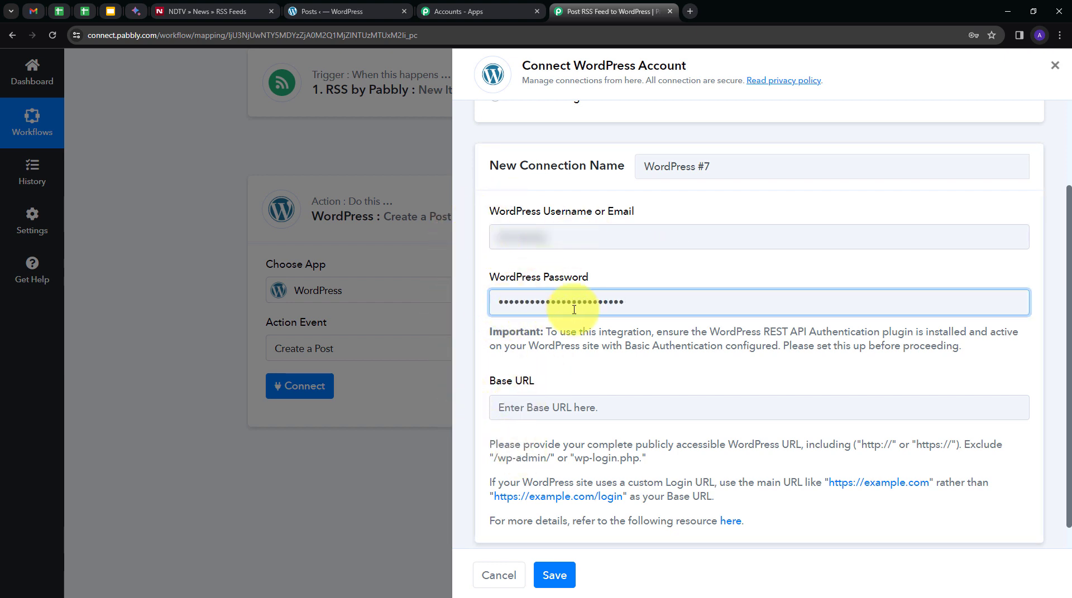
left_click(577, 342)
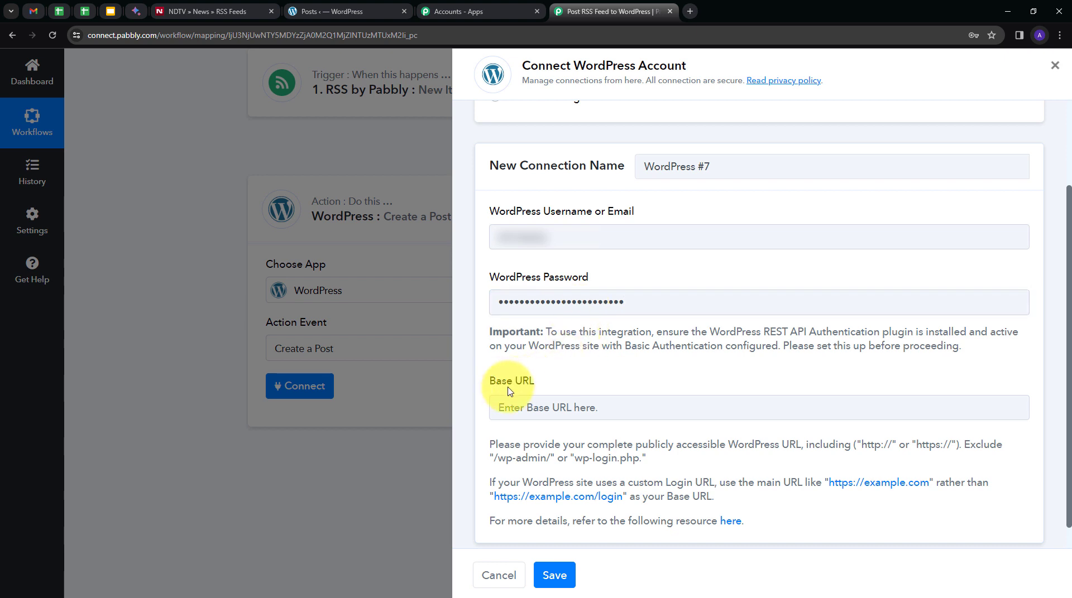
left_click(311, 11)
left_click(310, 34)
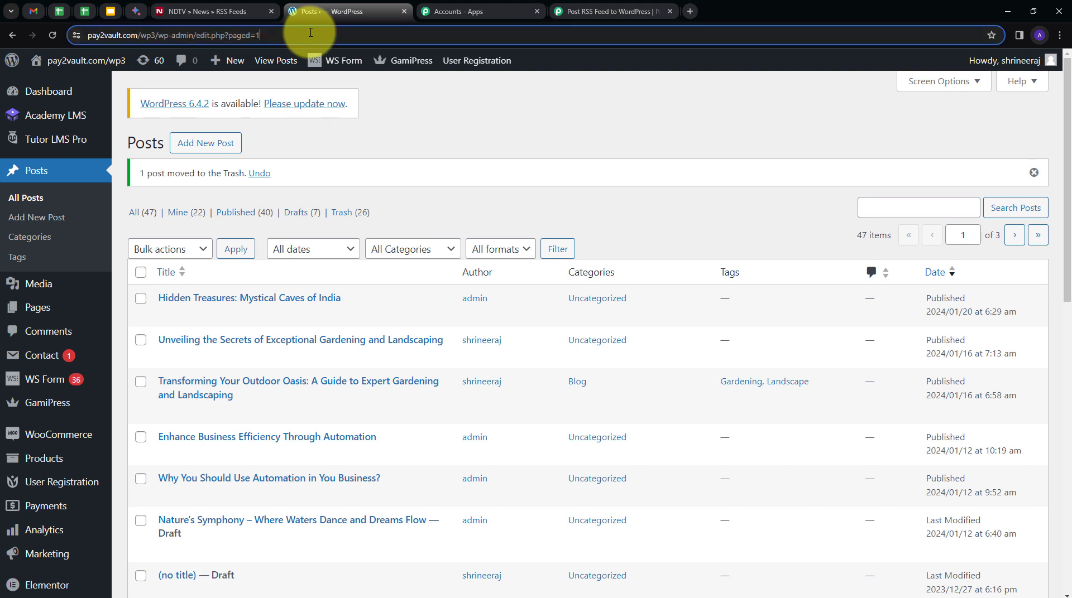
key("ctrl+a")
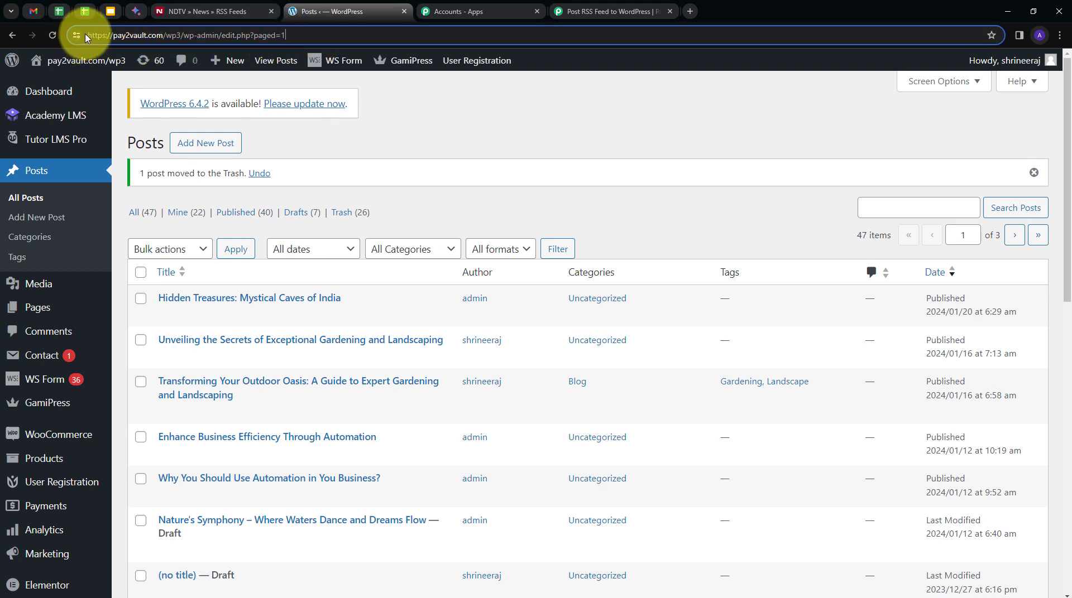
left_click_drag(85, 37, 176, 45)
key("ctrl+c")
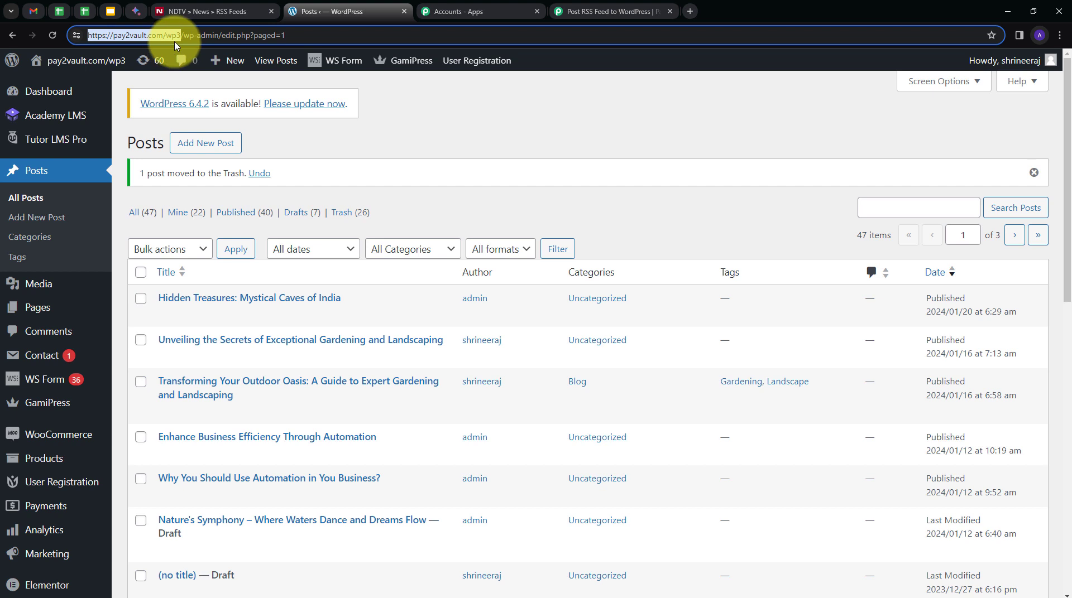
left_click(600, 11)
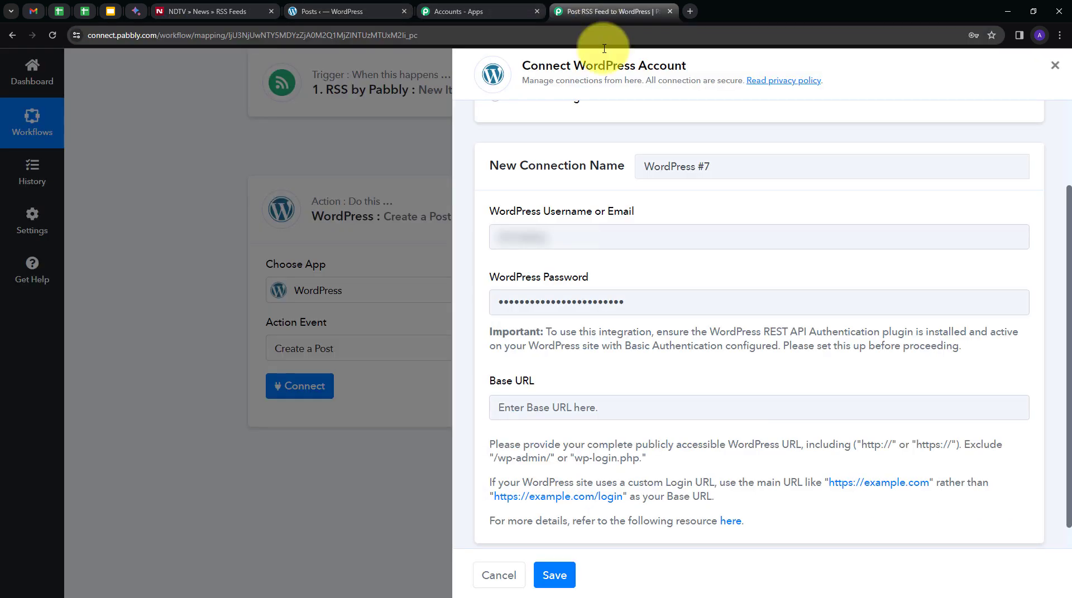
left_click(492, 403)
key("ctrl+v")
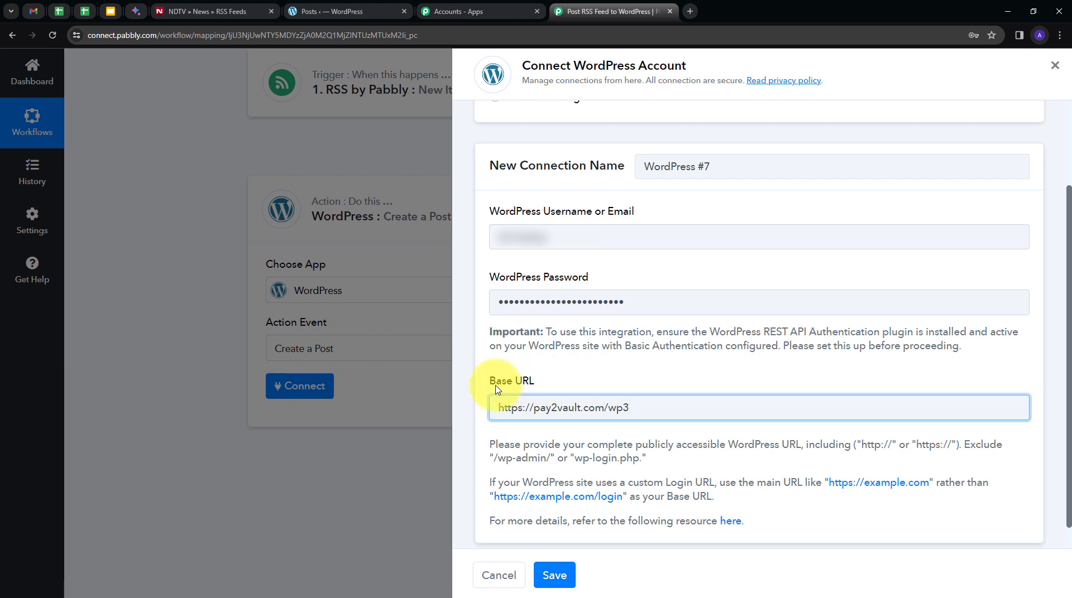
left_click(554, 575)
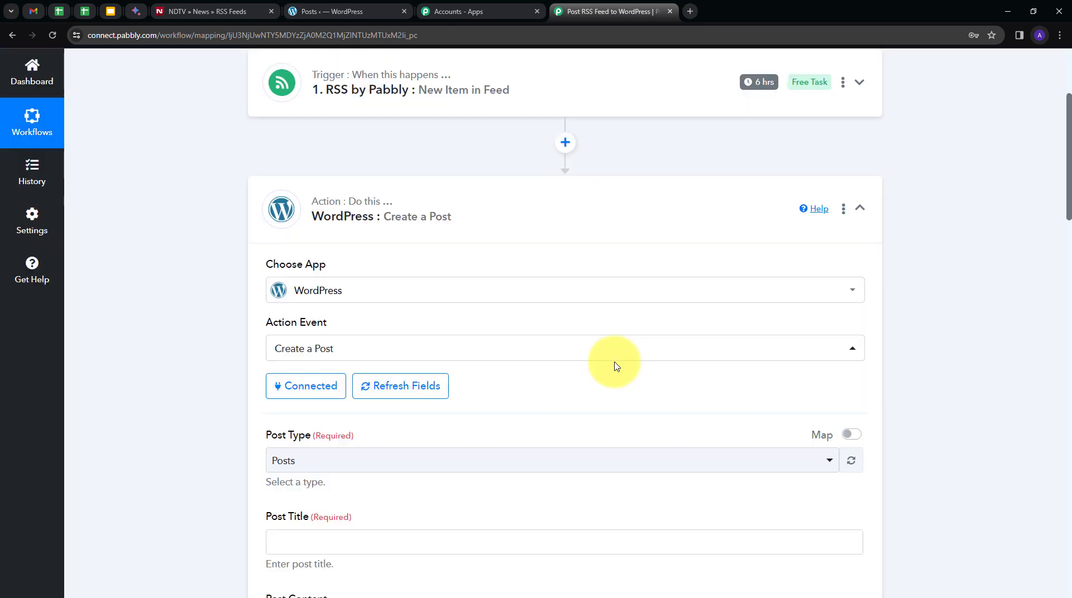
Look over the Create a Post fields and select Posts as the post type
scroll(514, 270, "down", 10)
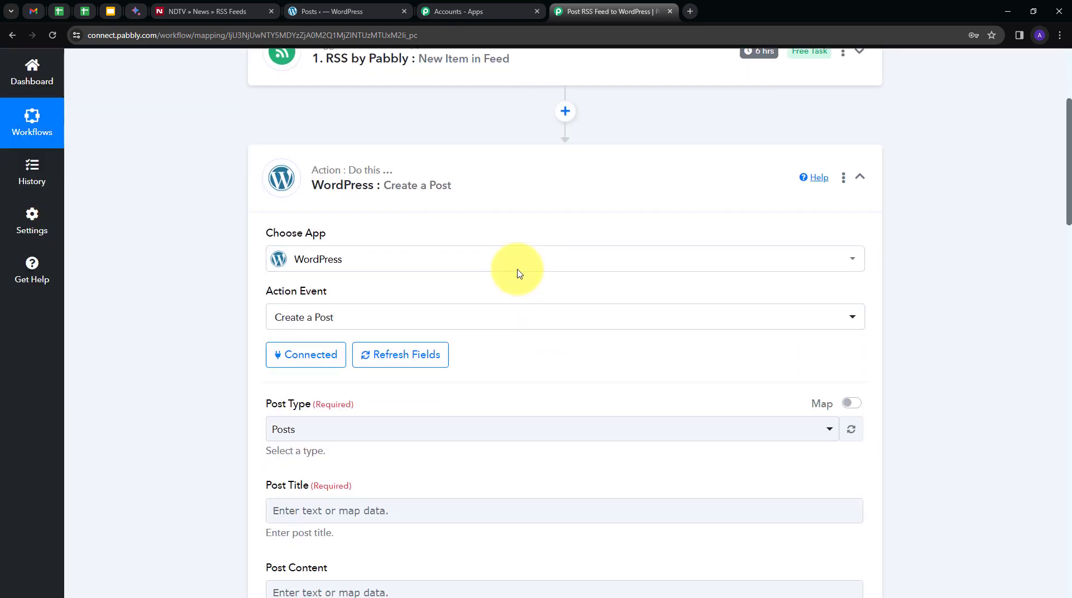
scroll(466, 313, "down", 2)
scroll(465, 312, "up", 5)
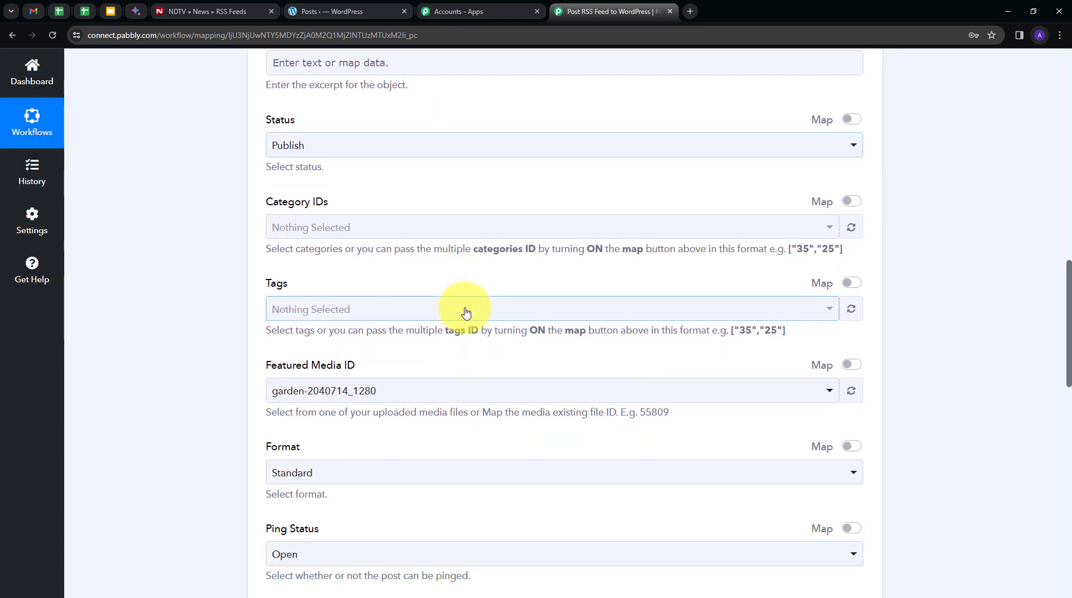
scroll(466, 312, "up", 2)
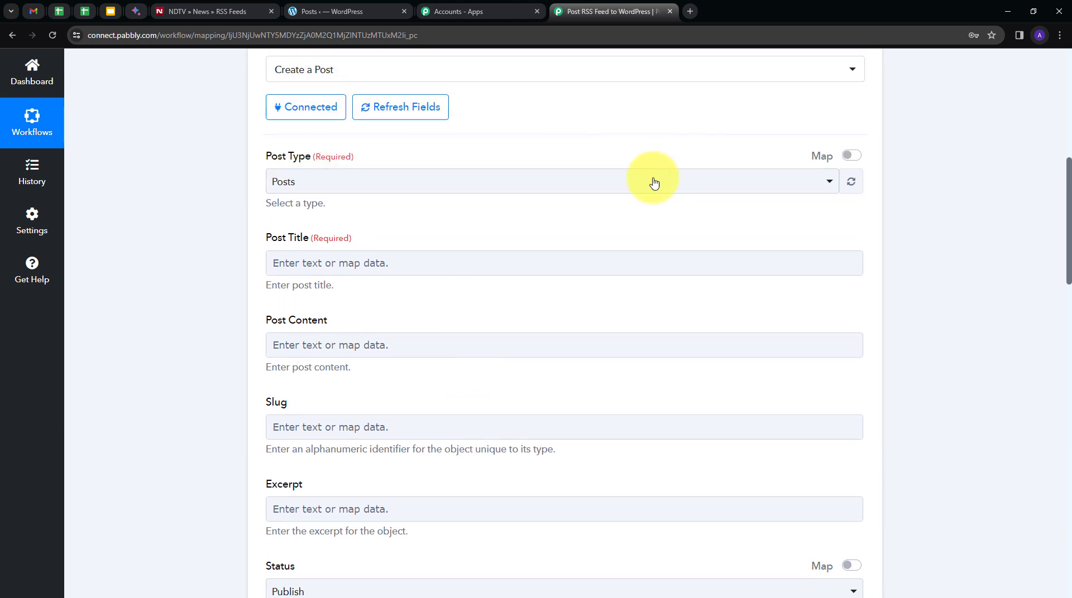
left_click(567, 183)
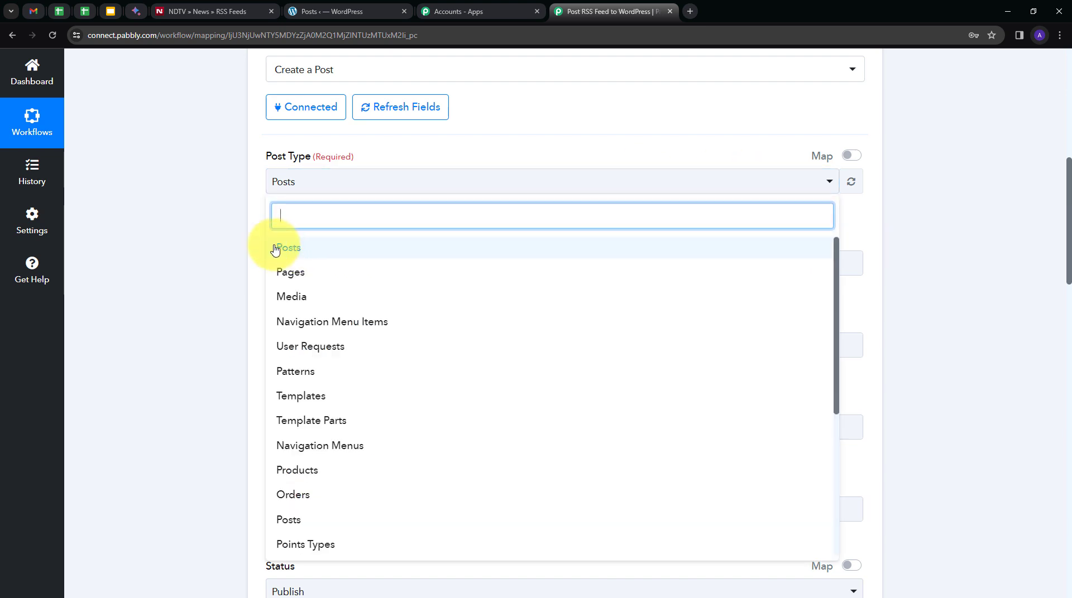
left_click(292, 252)
Map the RSS feed item's Title into the Post Title field
scroll(270, 179, "down", 1)
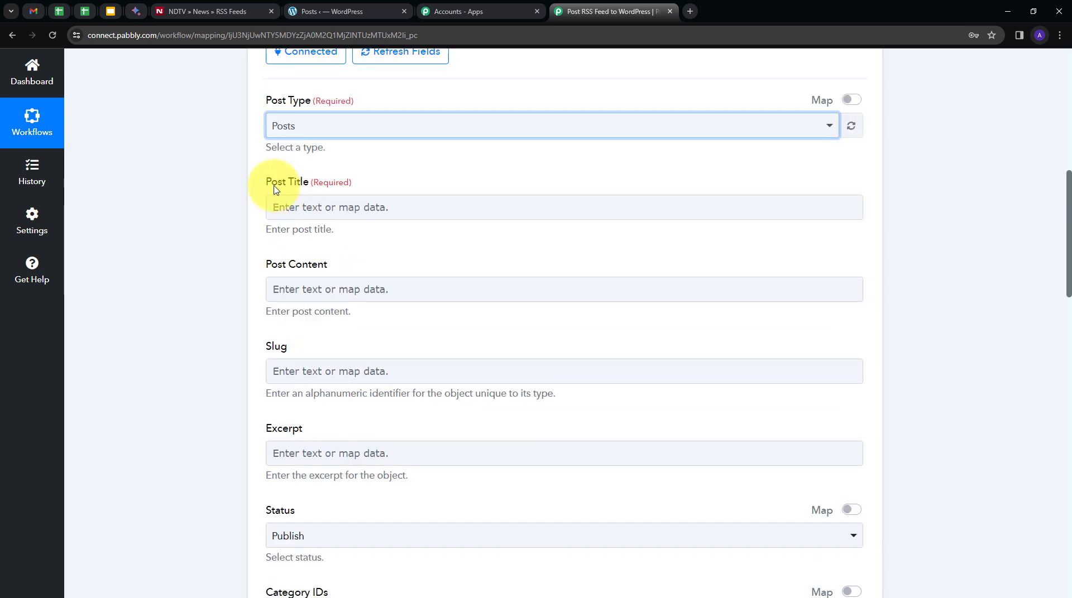
left_click(341, 202)
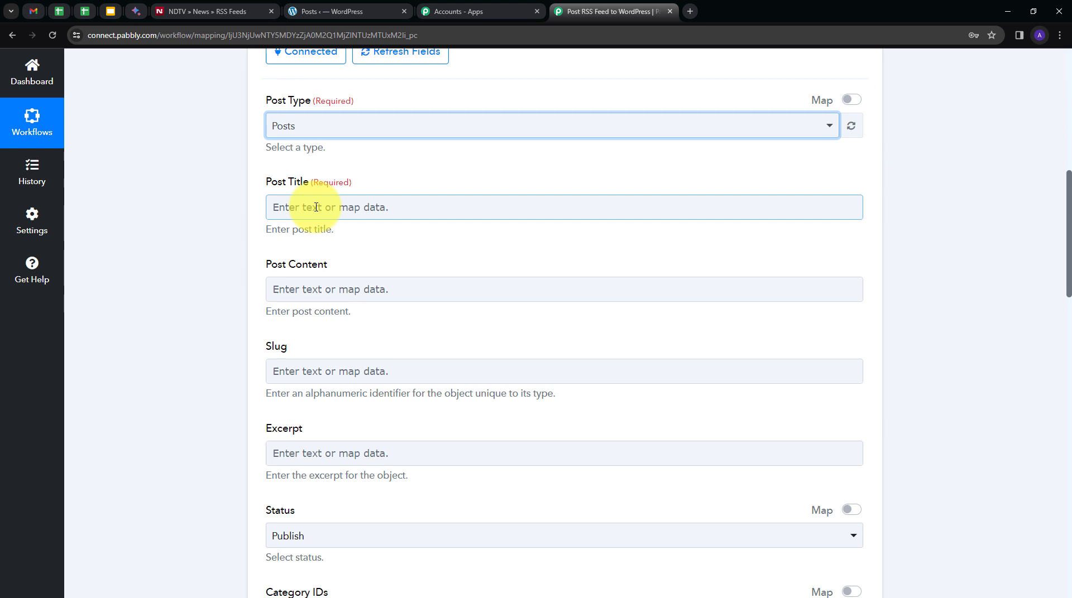
left_click(285, 207)
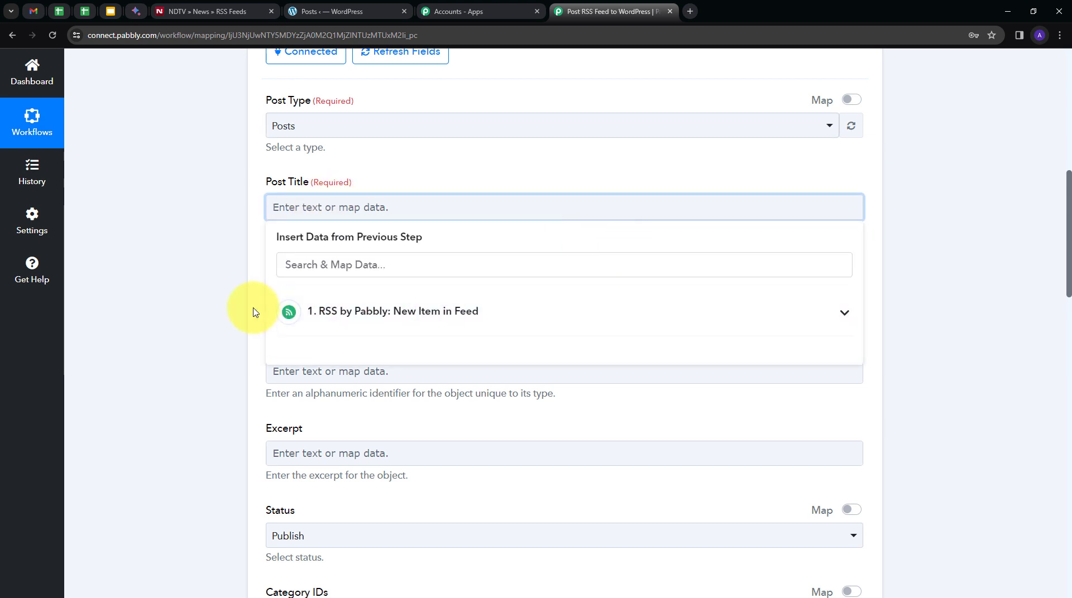
left_click(514, 312)
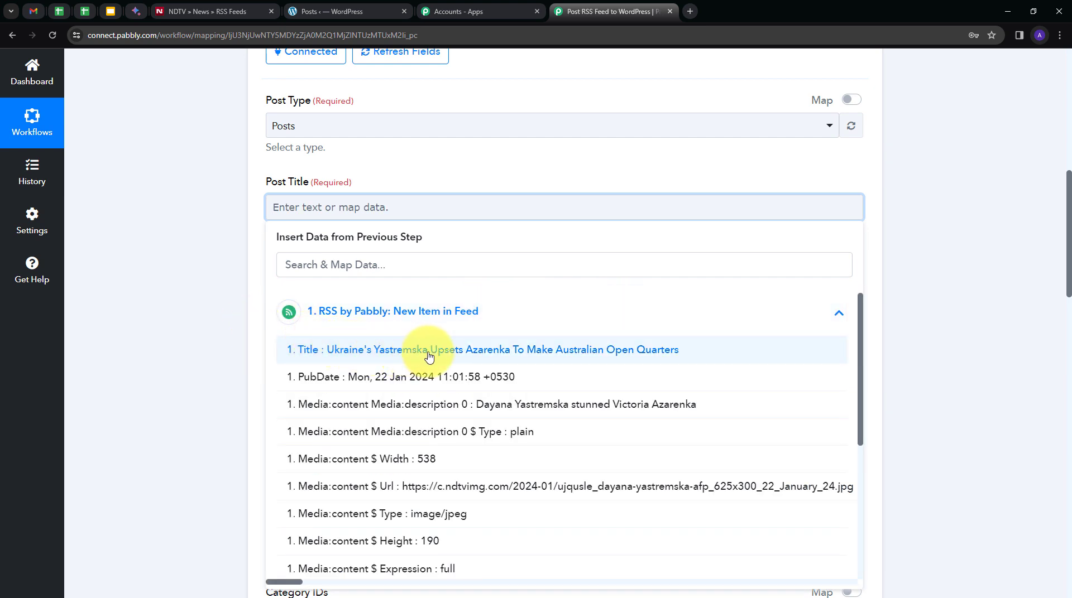
left_click(363, 352)
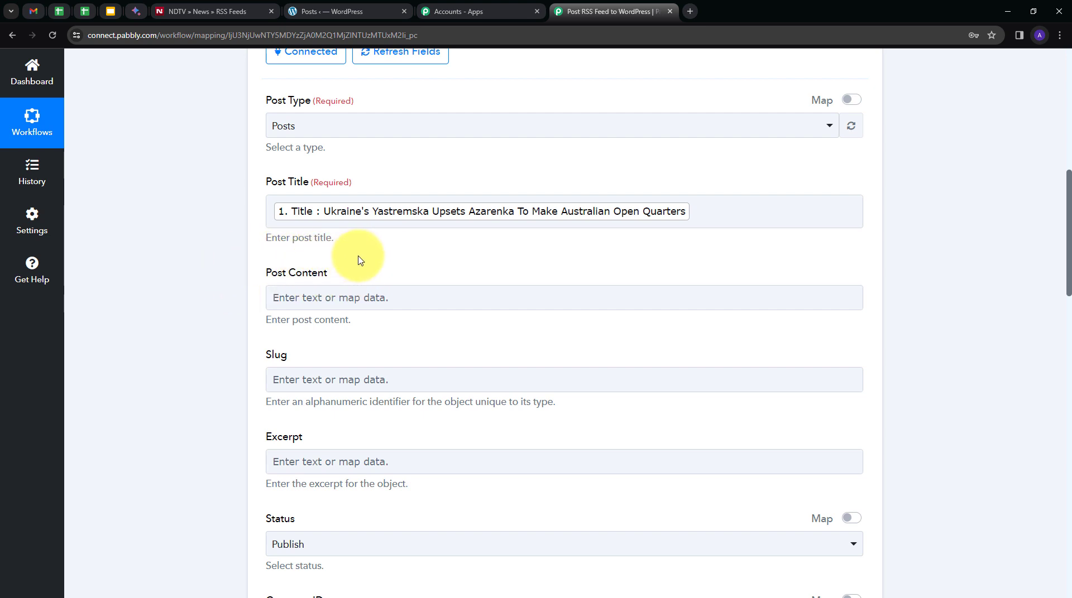
Map the RSS feed item's Description into the Post Content field
scroll(412, 242, "down", 1)
left_click(292, 238)
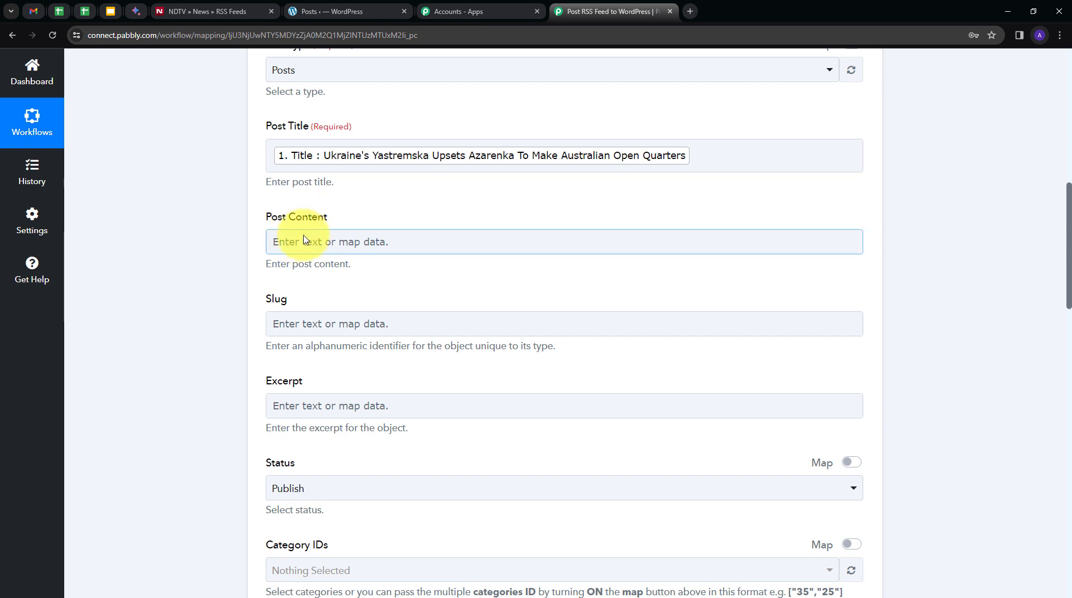
left_click(304, 240)
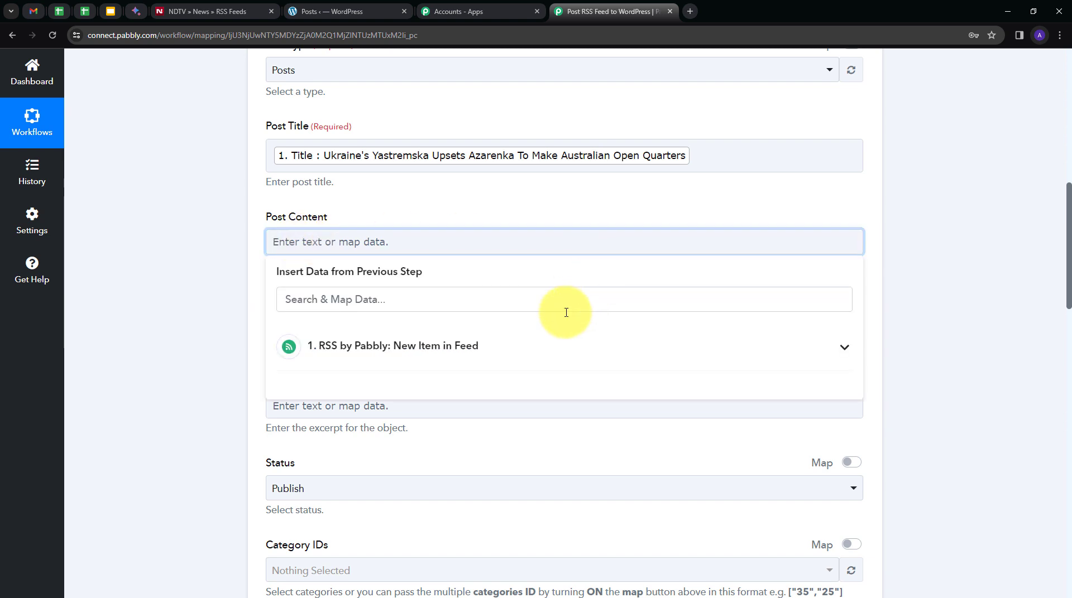
left_click(527, 347)
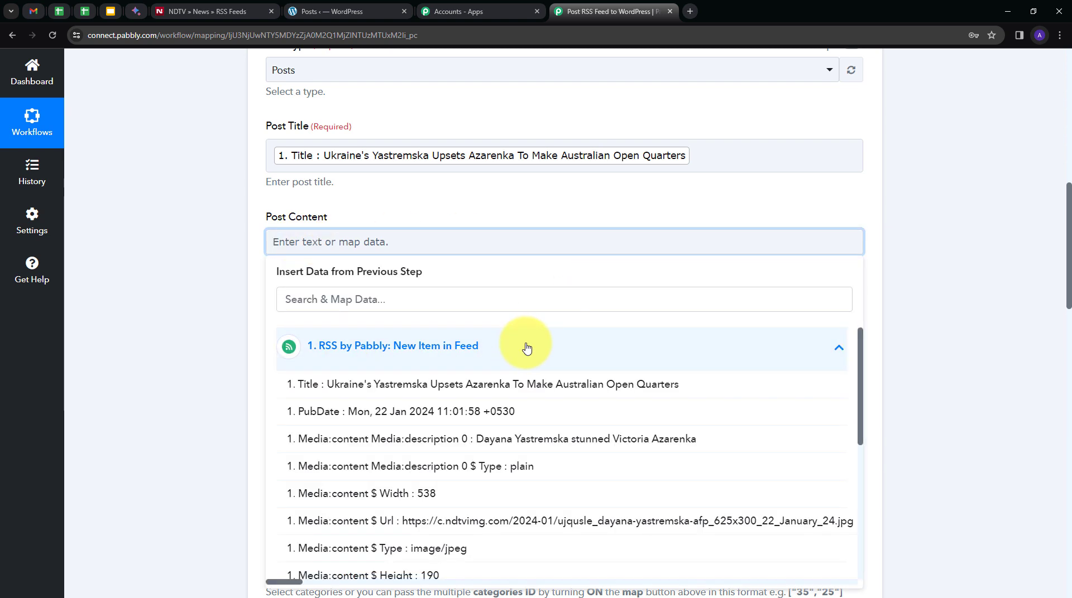
scroll(470, 410, "down", 3)
scroll(435, 435, "down", 2)
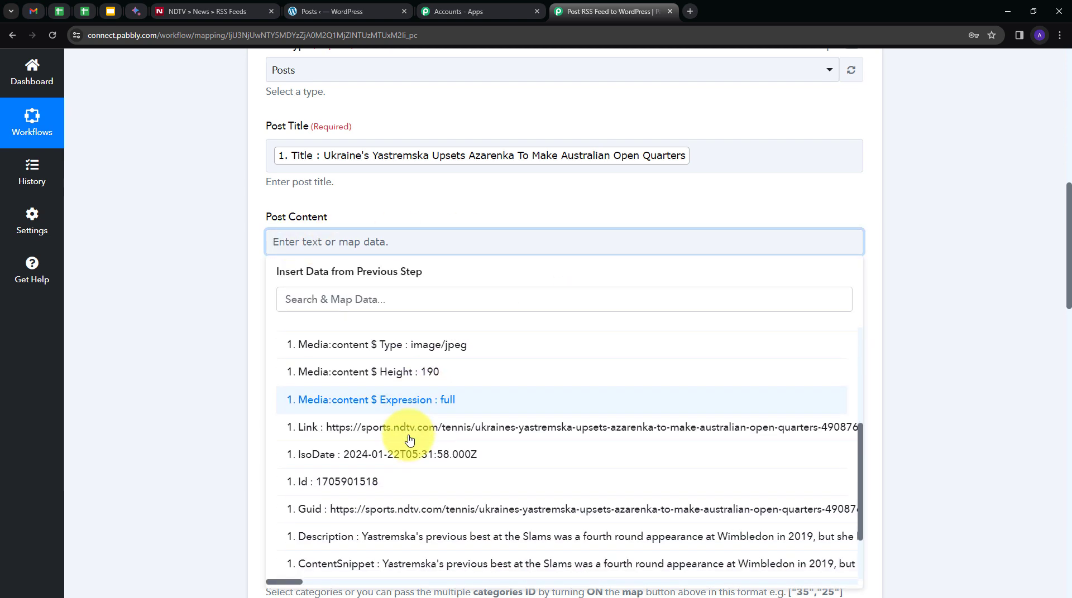
left_click(410, 459)
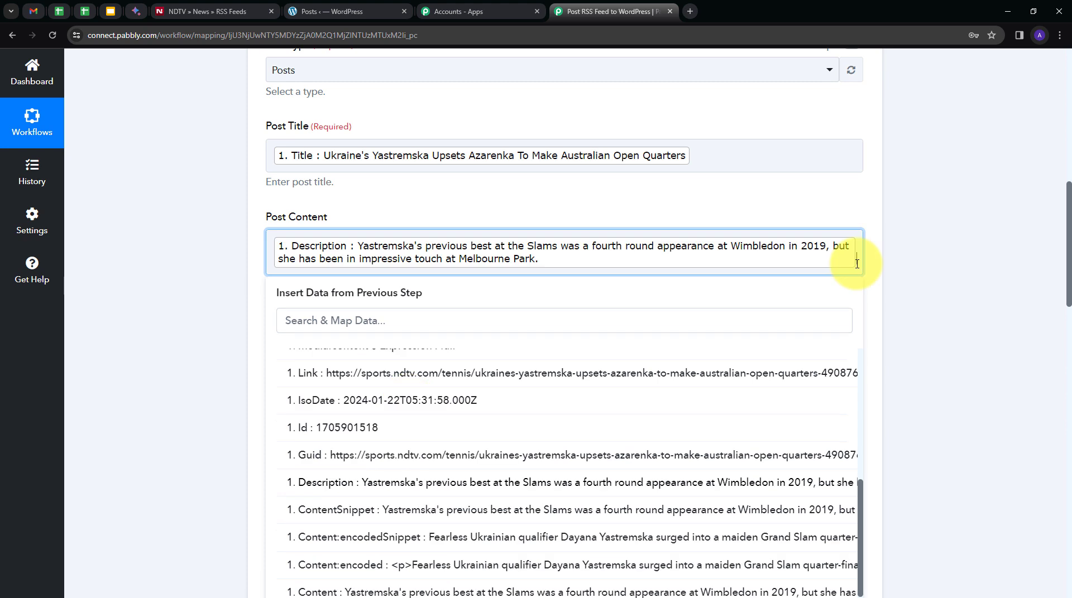
Below the description in Post Content, add the text "Here is the source link:" followed by the feed item's mapped Link
left_click(857, 264)
key("Return")
key("Return")
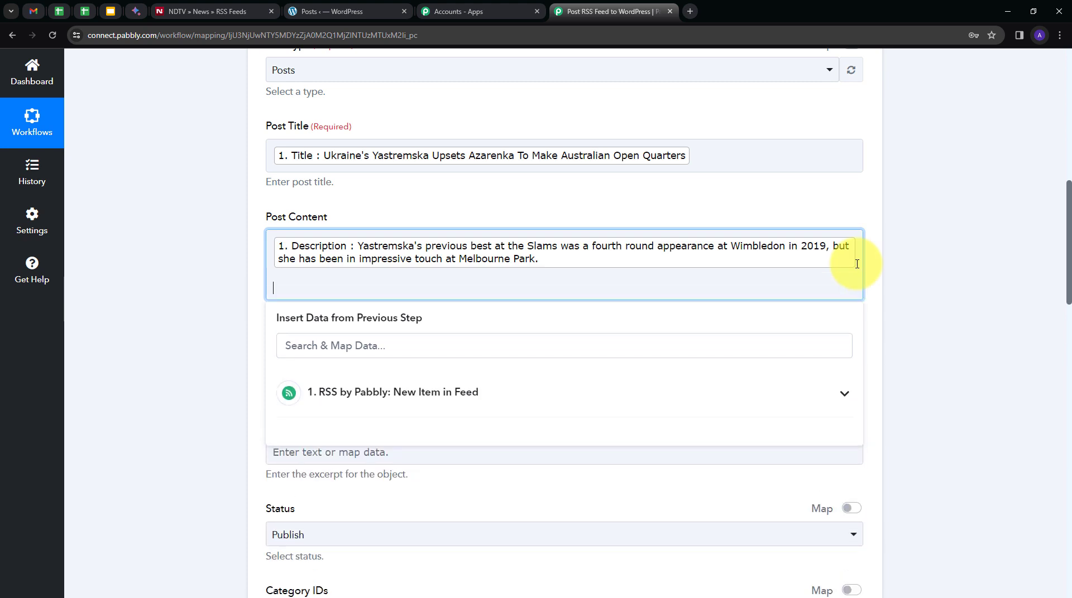
type("Here is the source link:")
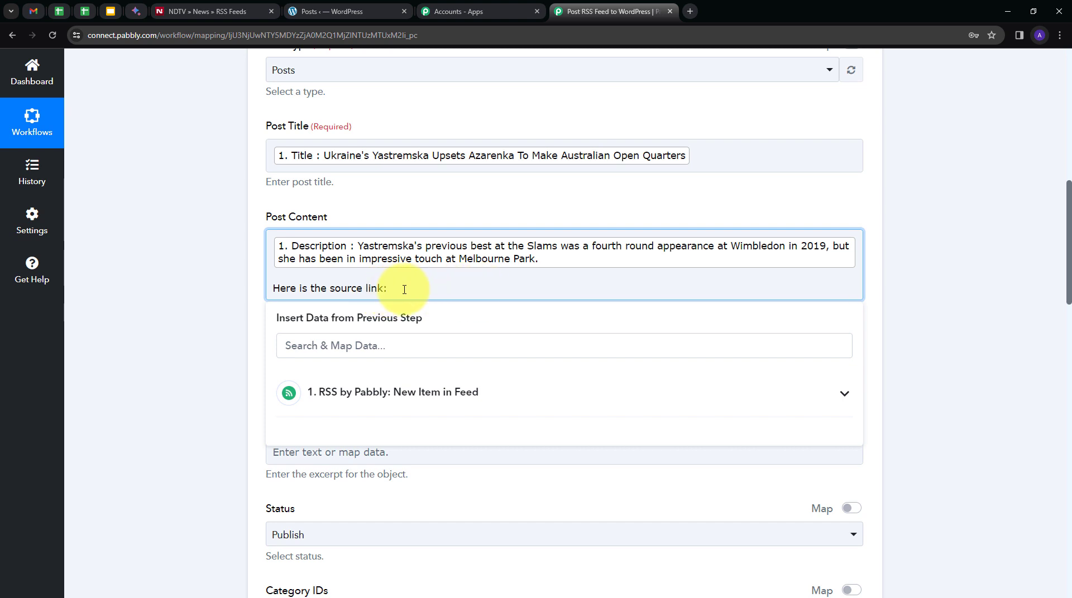
left_click(423, 392)
scroll(282, 454, "down", 4)
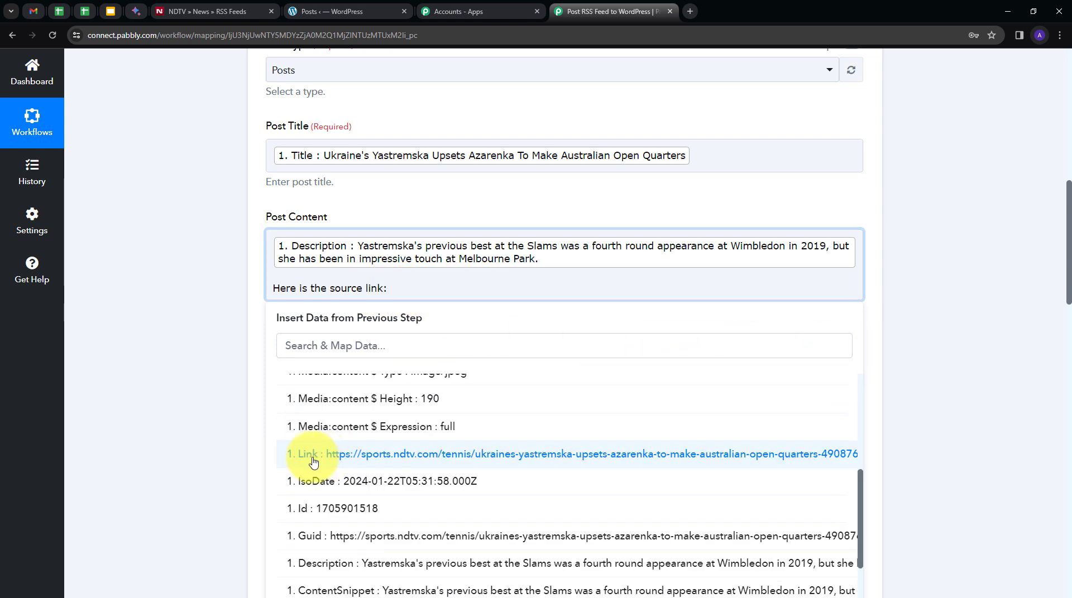
left_click(444, 453)
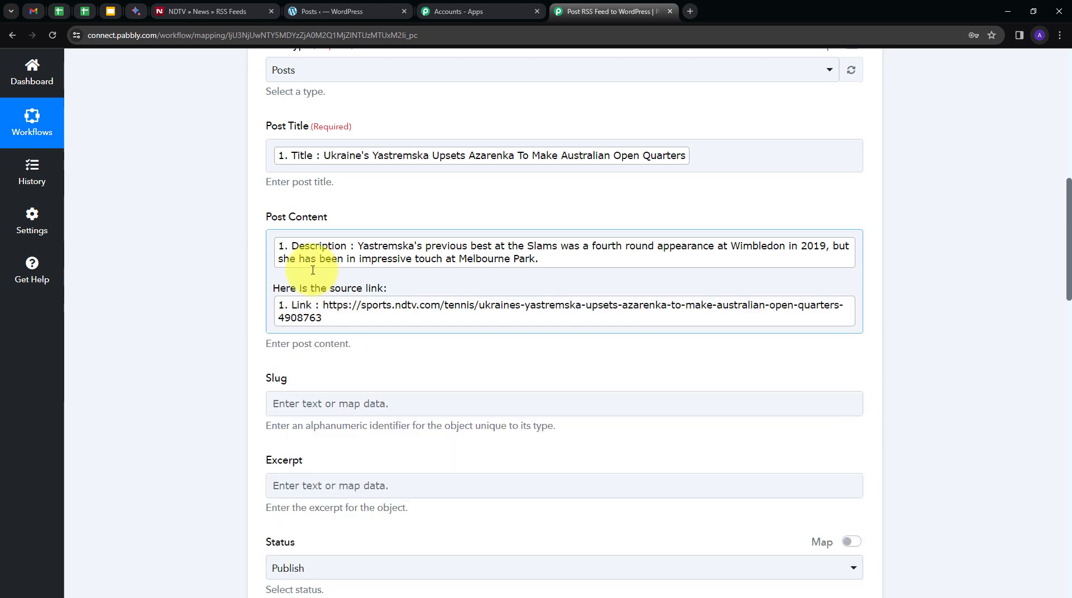
Review the remaining post fields, such as Slug, Status, Category IDs, Tags, Featured Media ID, Format, Comment Status and Author ID
scroll(514, 335, "up", 2)
scroll(510, 335, "down", 8)
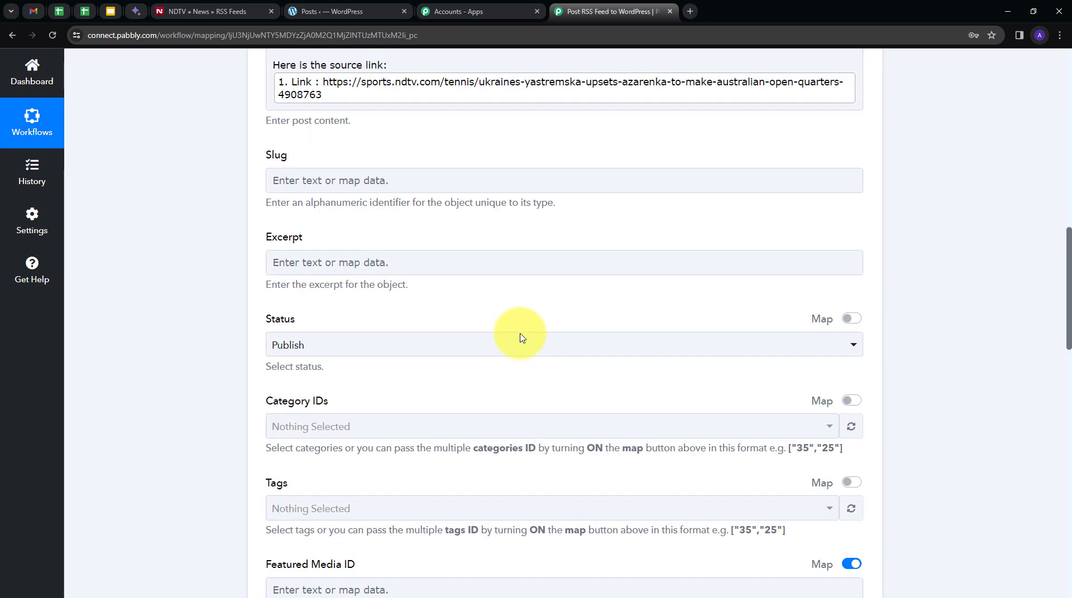
scroll(521, 338, "down", 7)
scroll(520, 338, "up", 2)
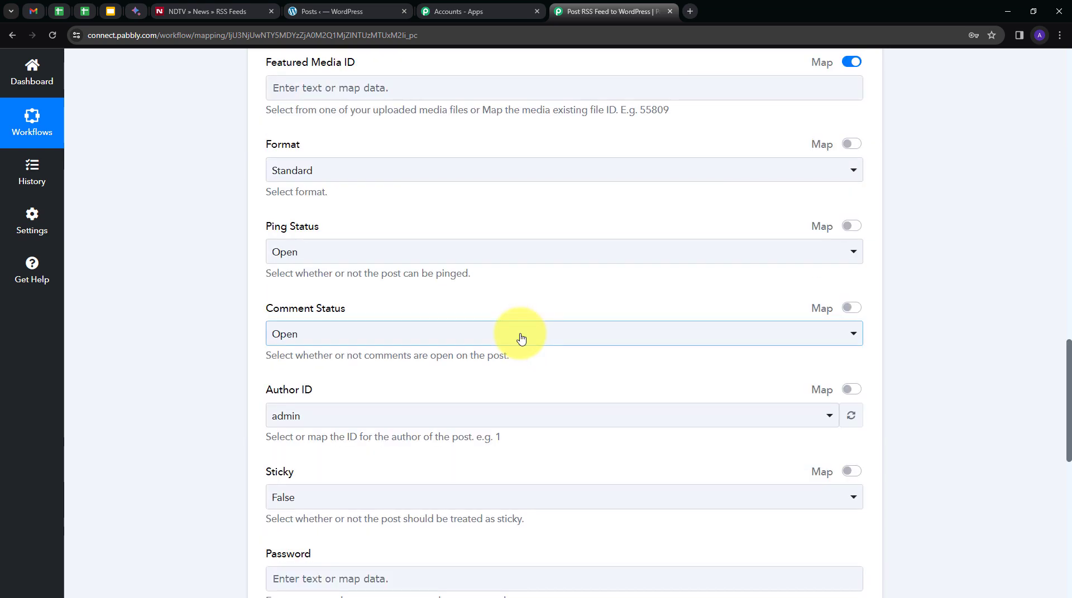
scroll(521, 339, "down", 2)
scroll(520, 338, "down", 2)
scroll(521, 338, "up", 9)
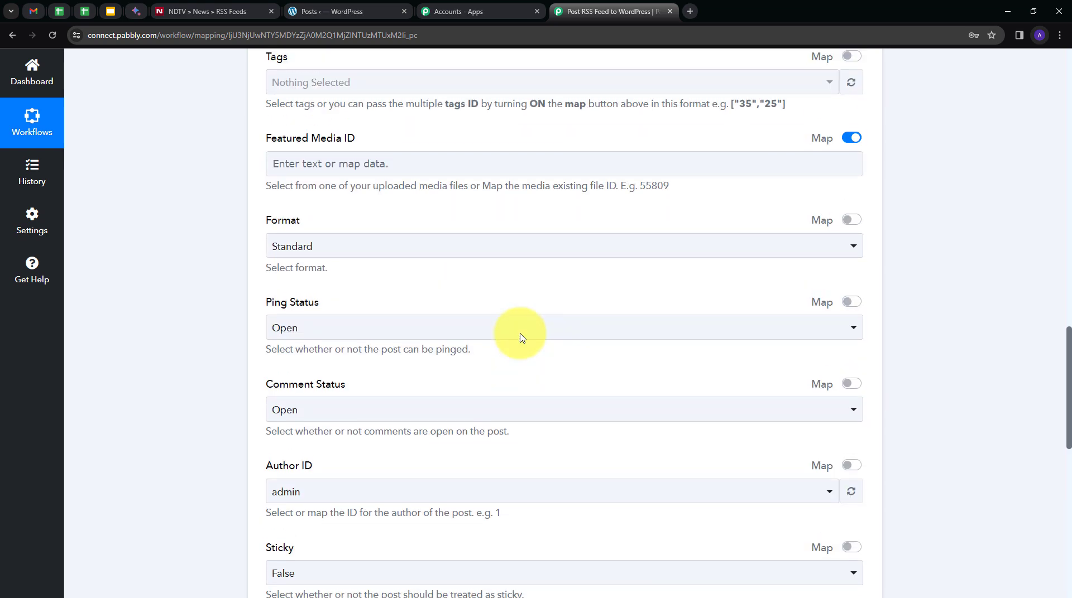
scroll(522, 338, "up", 3)
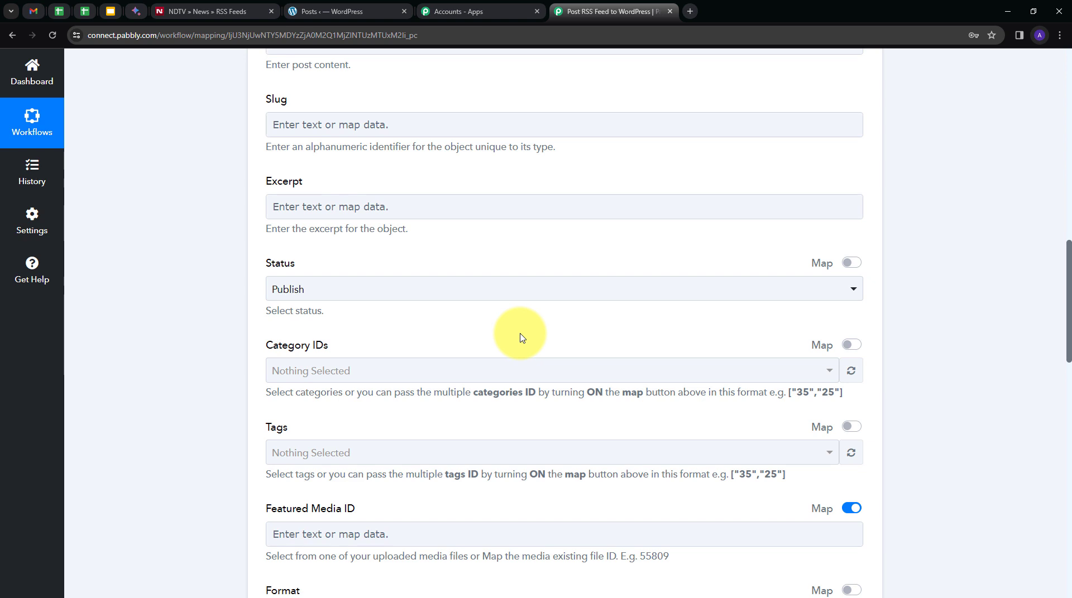
scroll(521, 338, "down", 12)
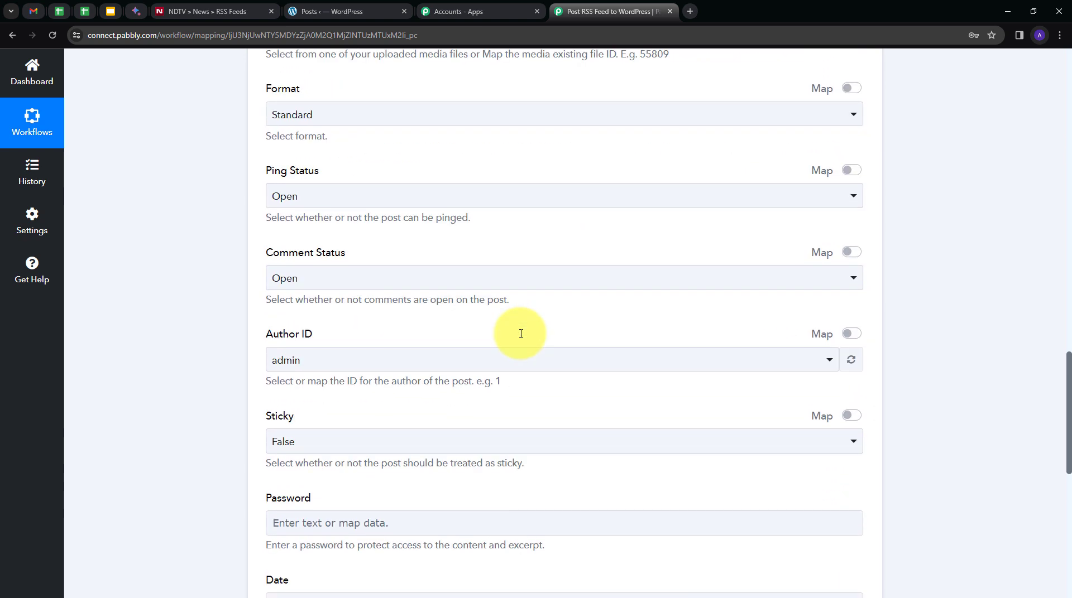
Save the WordPress Create a Post action with a test request and check the response received
scroll(521, 334, "down", 4)
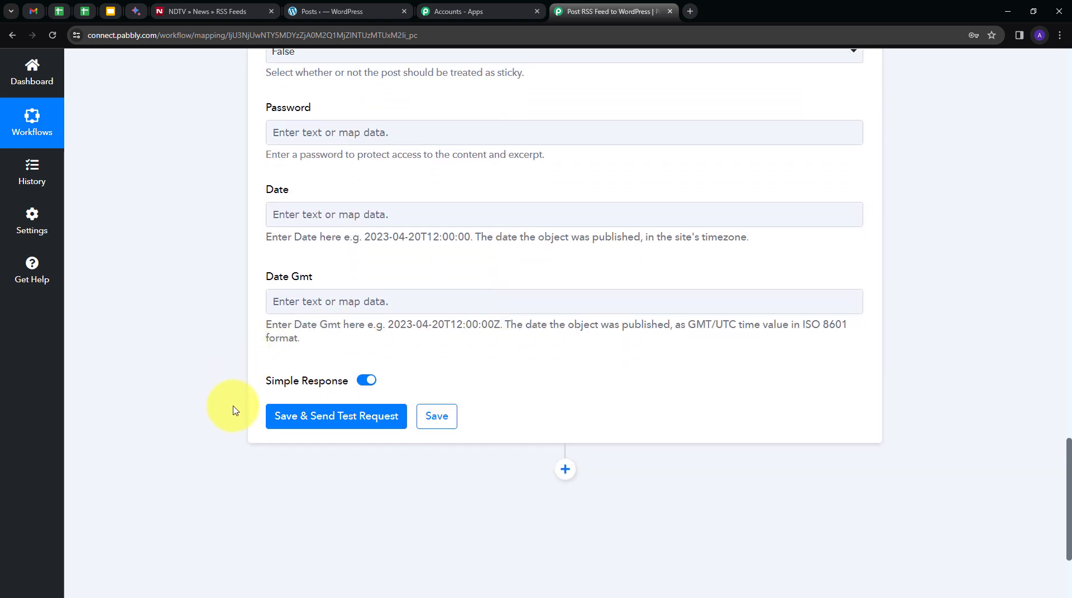
left_click(329, 423)
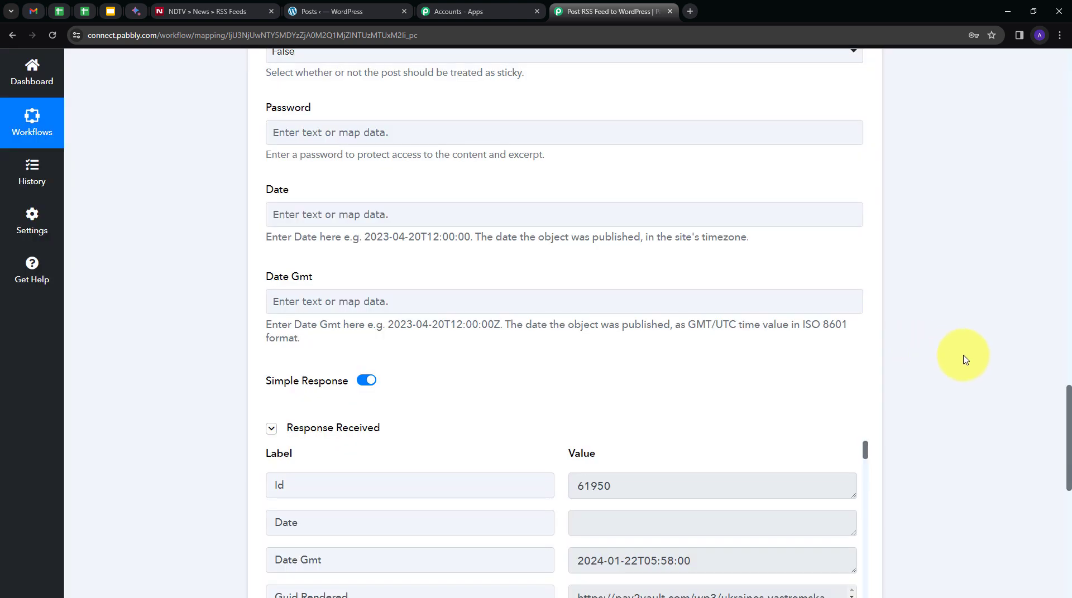
scroll(967, 349, "down", 5)
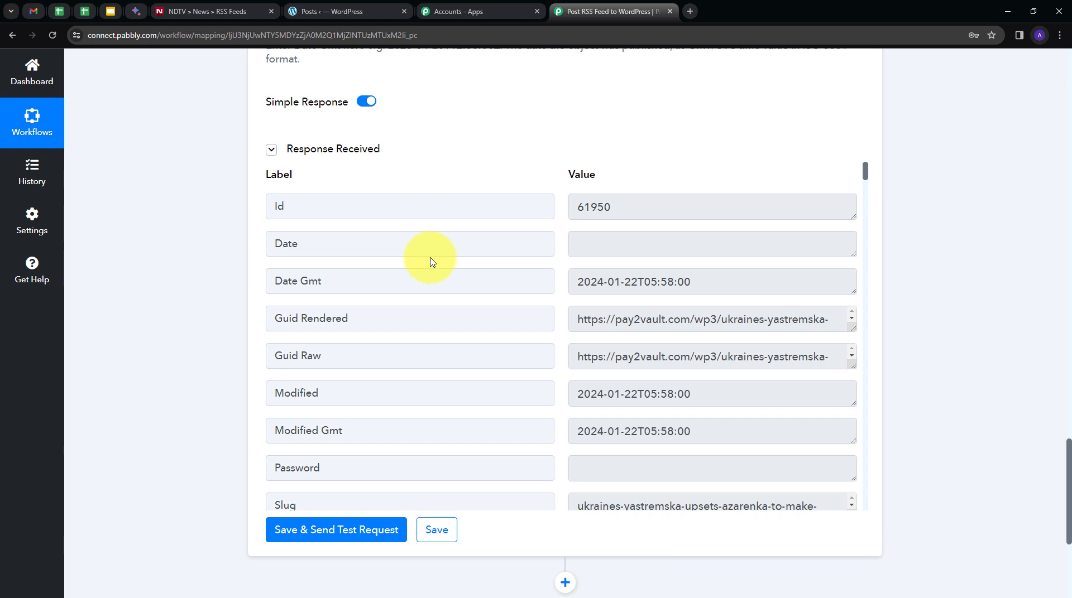
Switch to WordPress, refresh the posts list, open the newly created post for editing and check its title and description
left_click(357, 8)
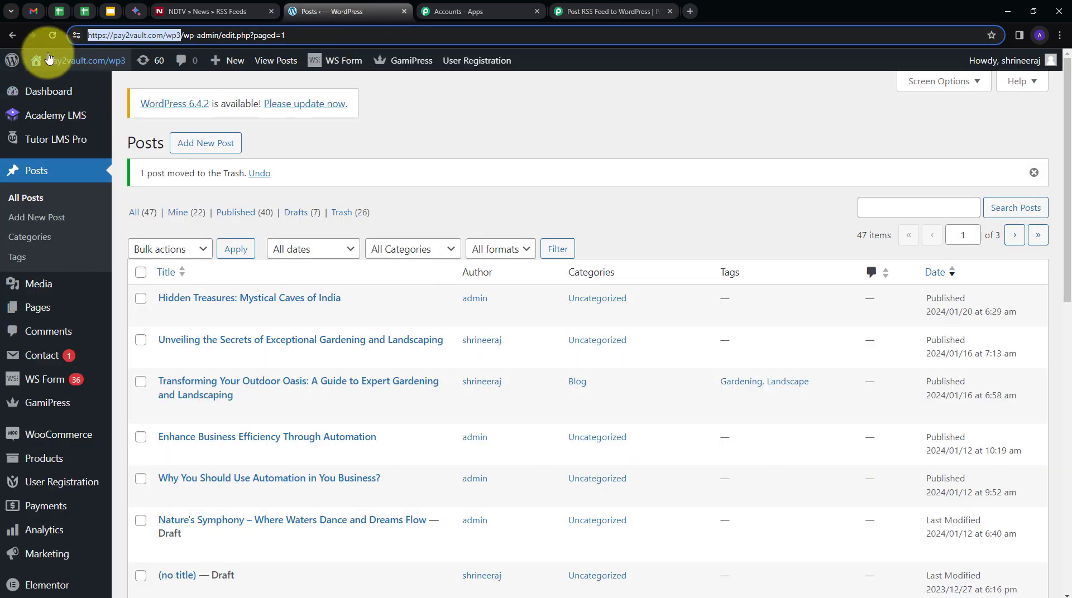
left_click(52, 35)
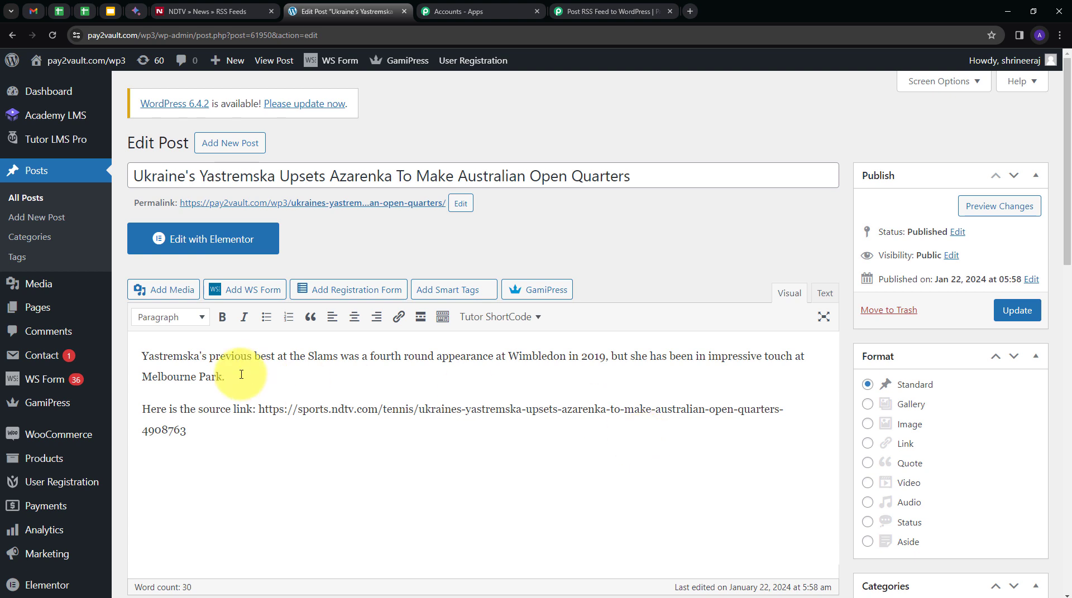
left_click_drag(143, 356, 250, 381)
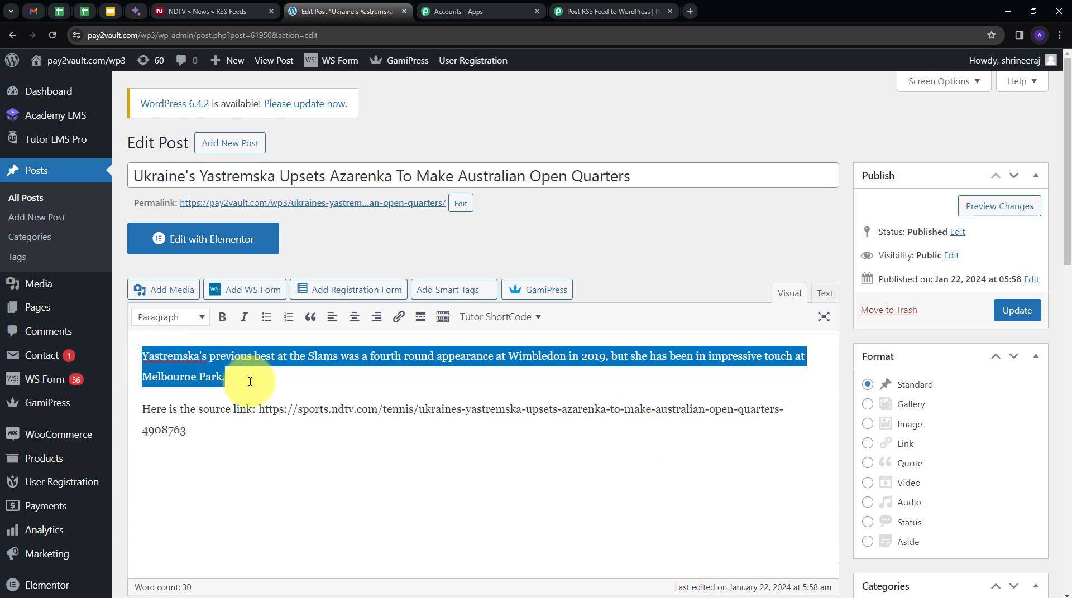
Open the source link from the post's content in a new browser tab and check the NDTV Sports article's title and description
left_click_drag(256, 411, 878, 439)
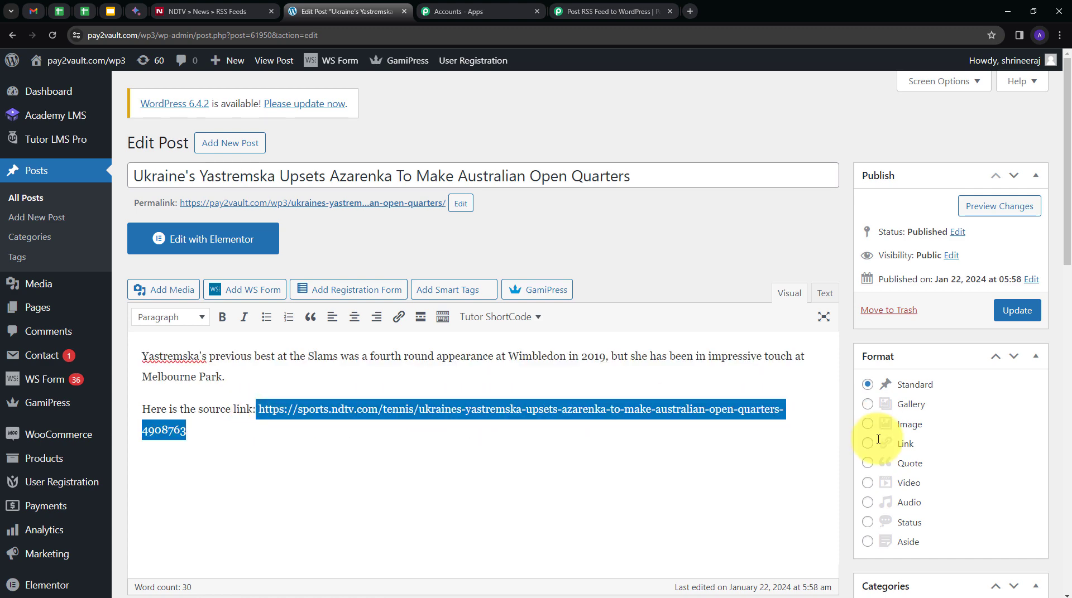
left_click(690, 11)
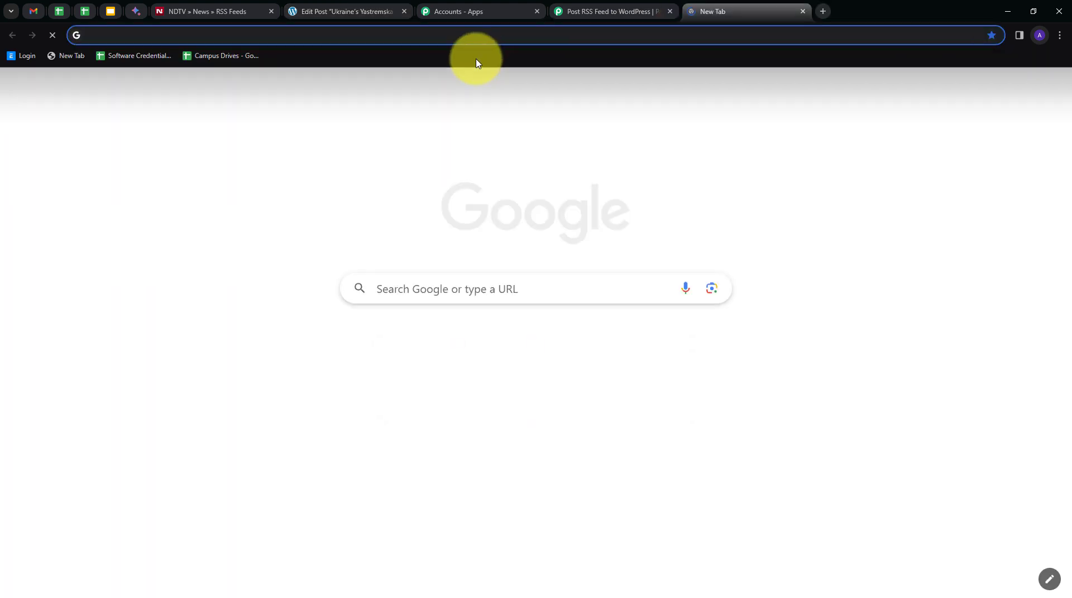
type("https://sports.ndtv.com/australian-open-2024/ukraines-yastremska-upsets-azarenka-to-make-australian-open-quarters-4908763")
key("Return")
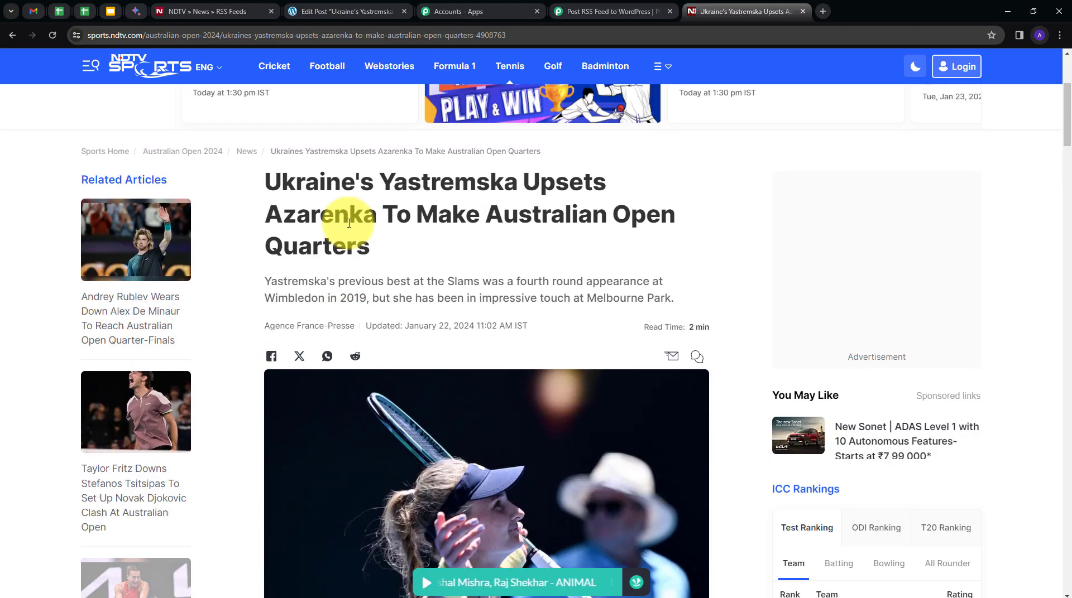
scroll(354, 215, "down", 1)
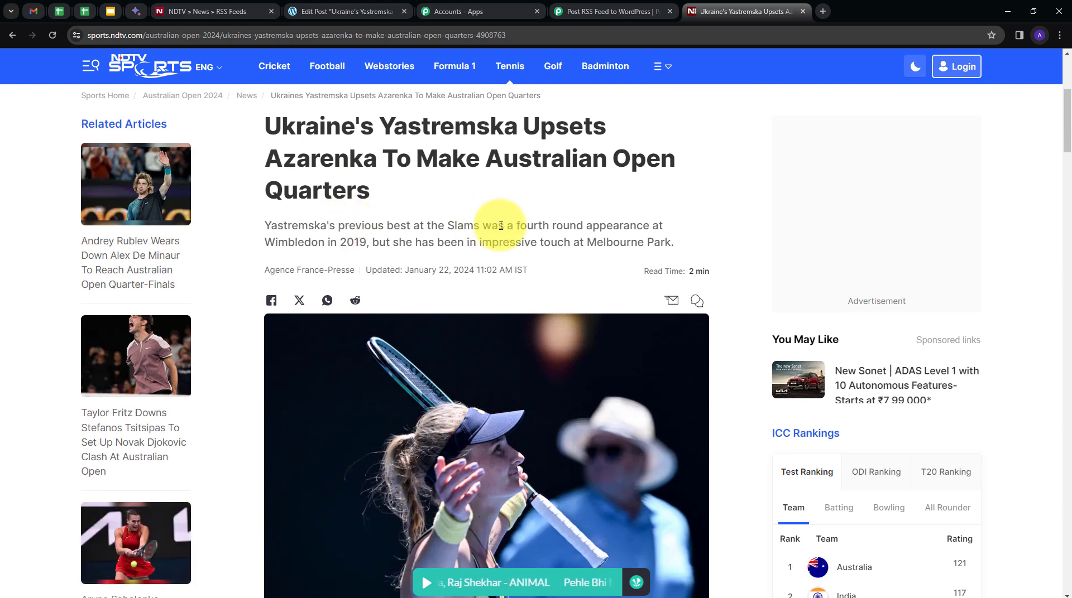
Review the created post's content in WordPress once more and return to the Post RSS Feed to WordPress workflow in Pabbly Connect
left_click(327, 8)
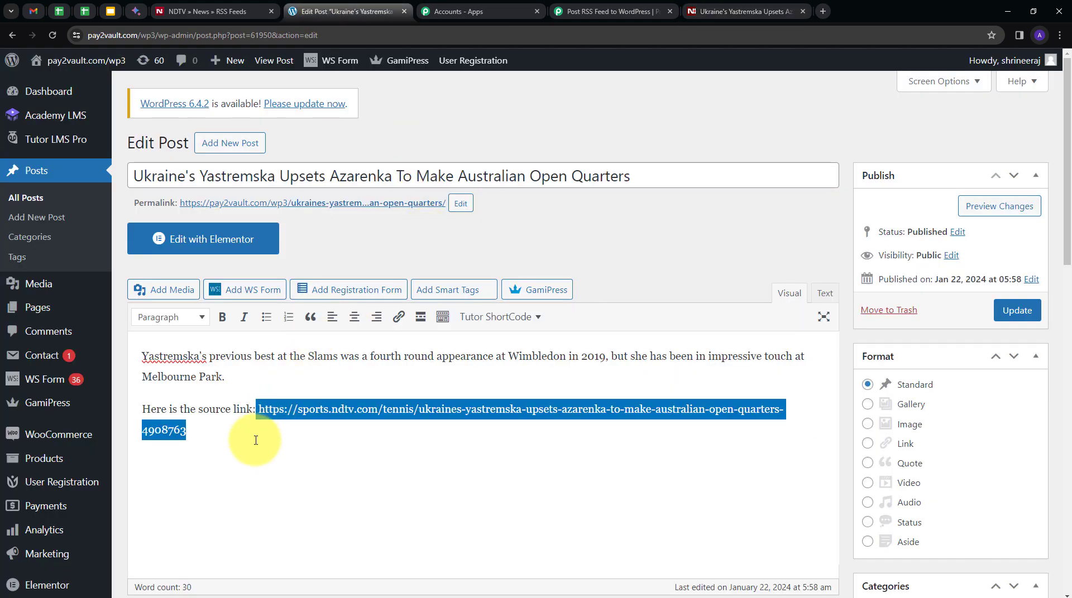
left_click(265, 467)
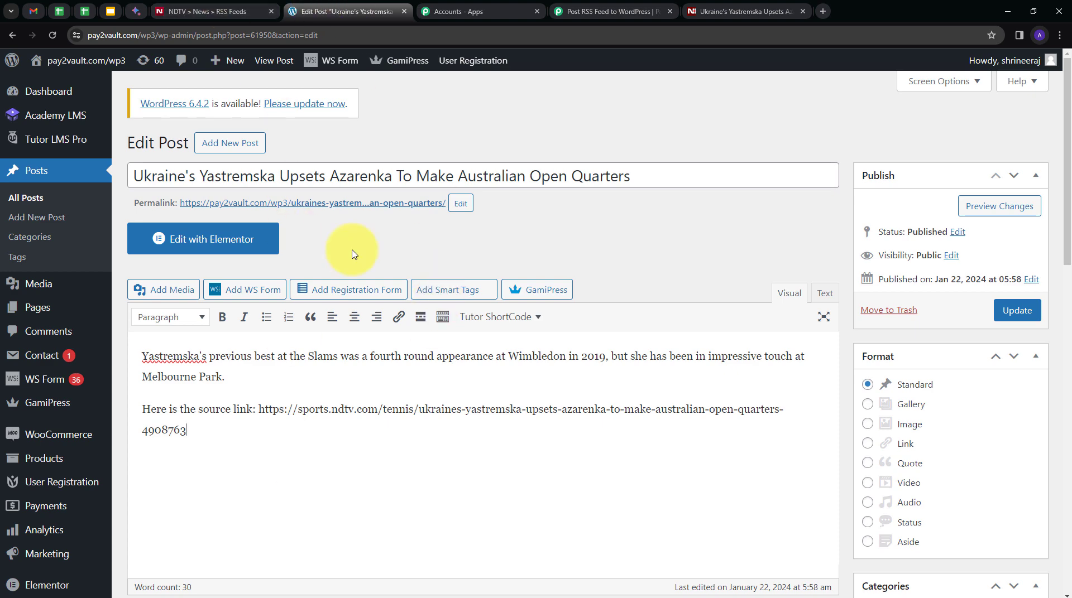
scroll(352, 254, "down", 2)
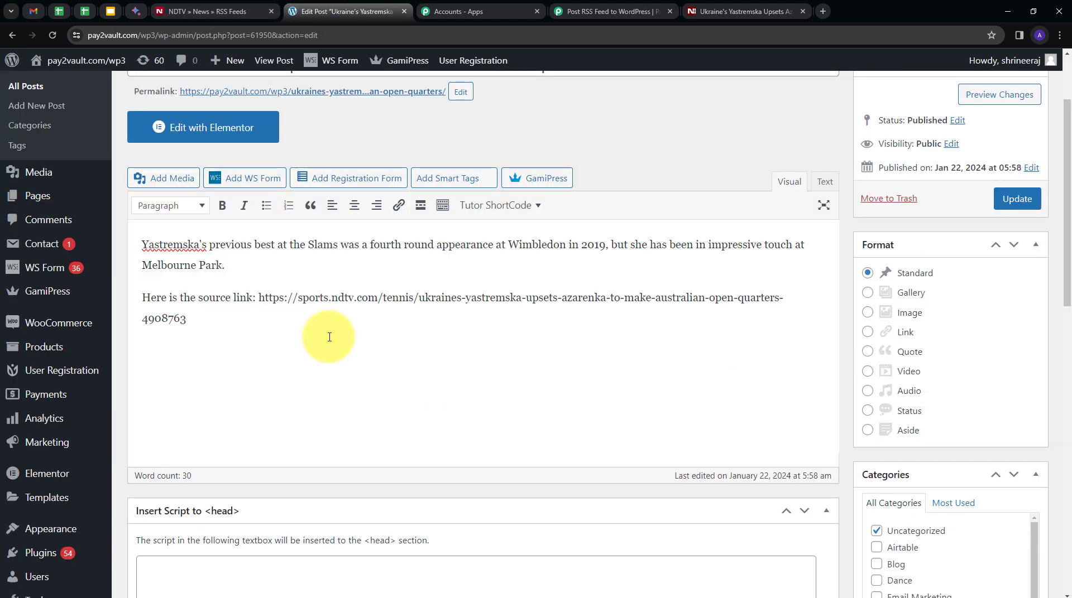
left_click(599, 5)
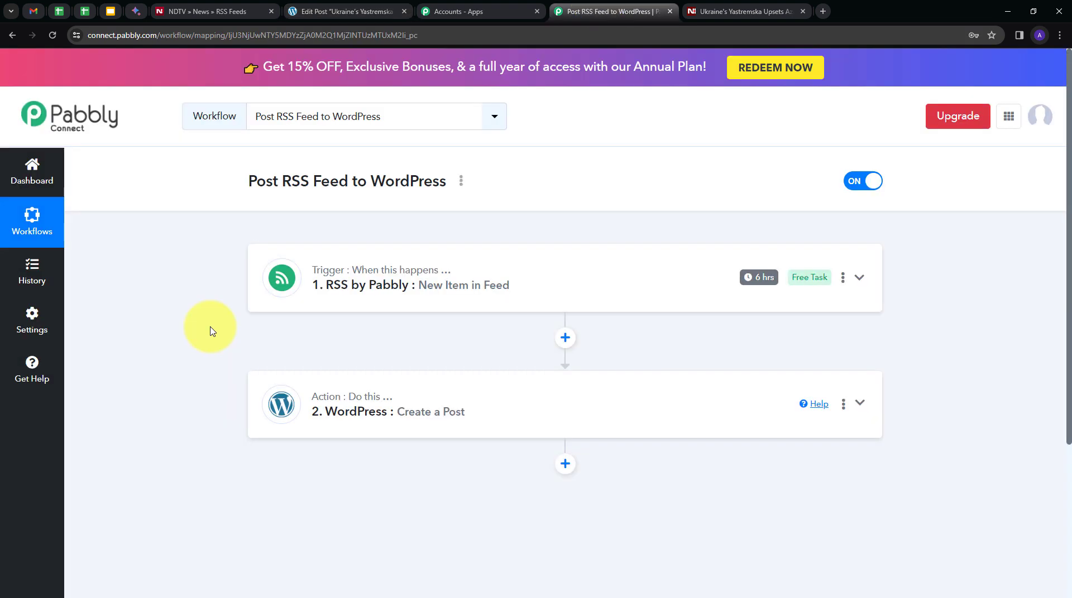